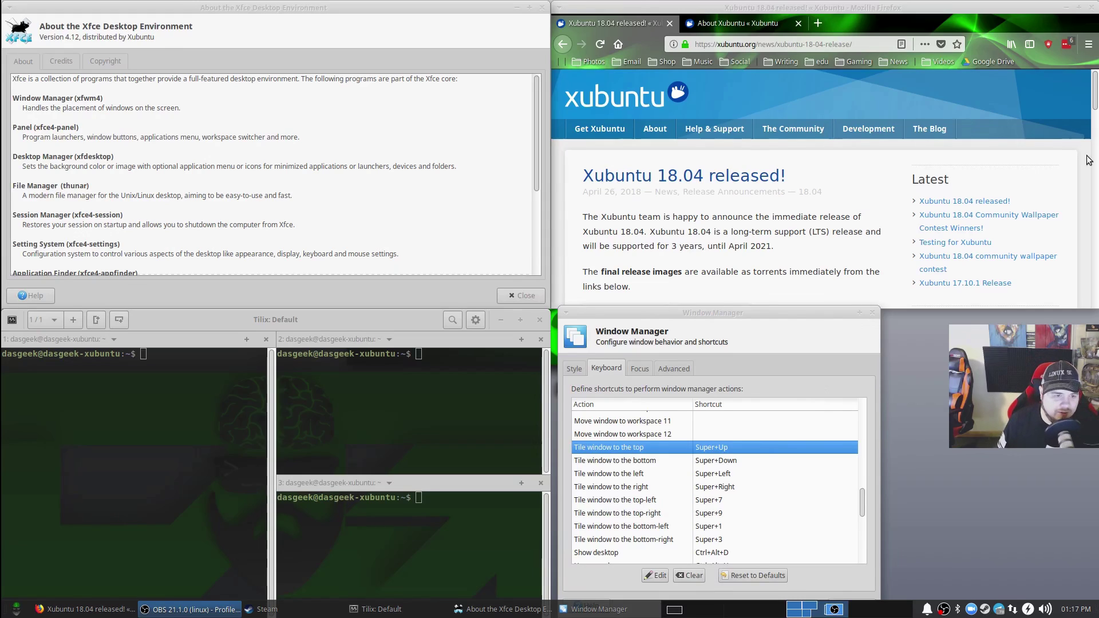
# - Bring the Xubuntu 18.04 release notes forward in Firefox and scroll down to the Highlights list
pyautogui.click(698, 230)
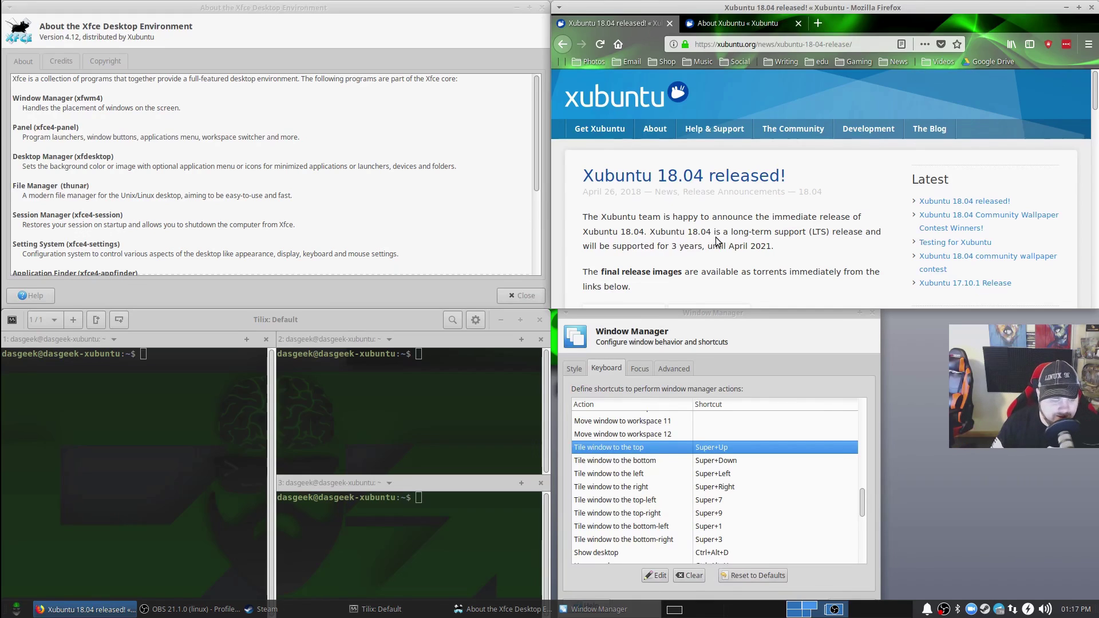
pyautogui.scroll(-4, 716, 240)
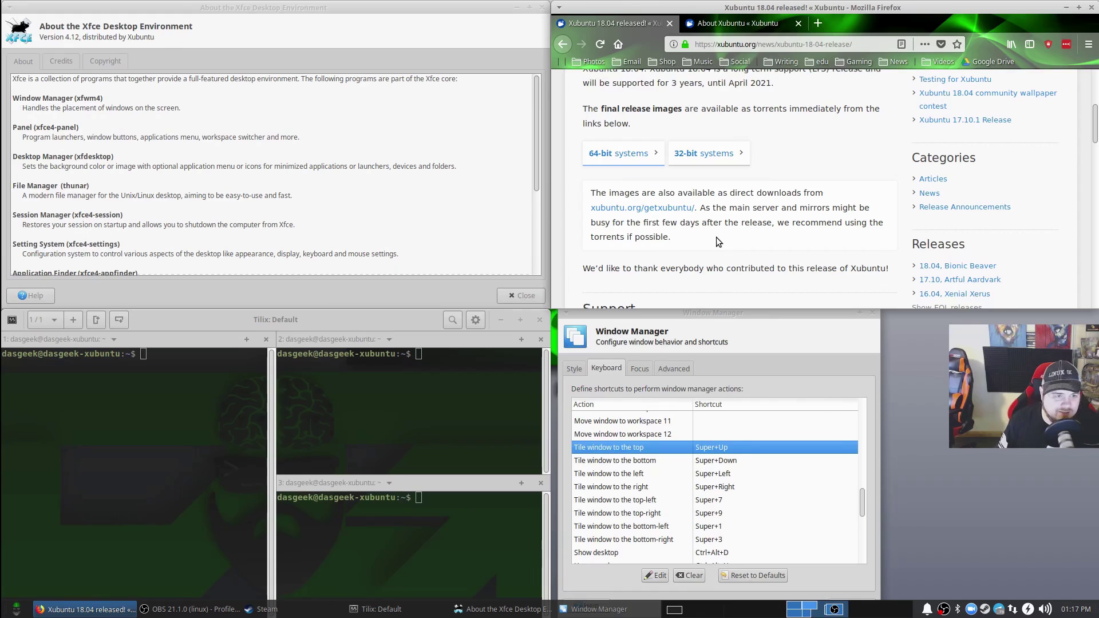
pyautogui.scroll(-8, 732, 237)
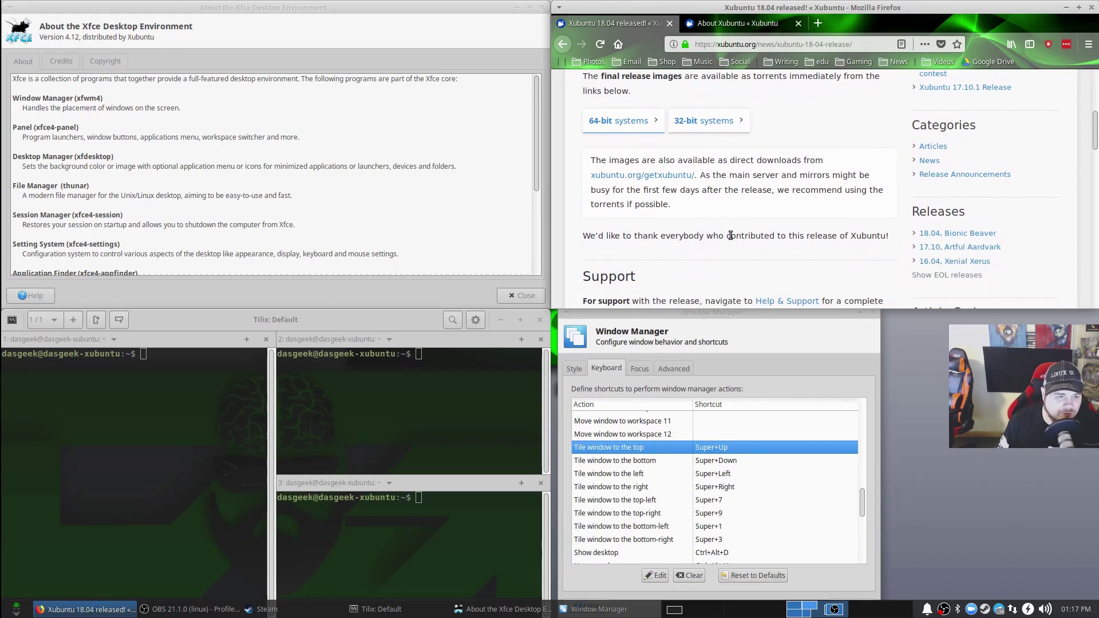
pyautogui.scroll(-5, 737, 233)
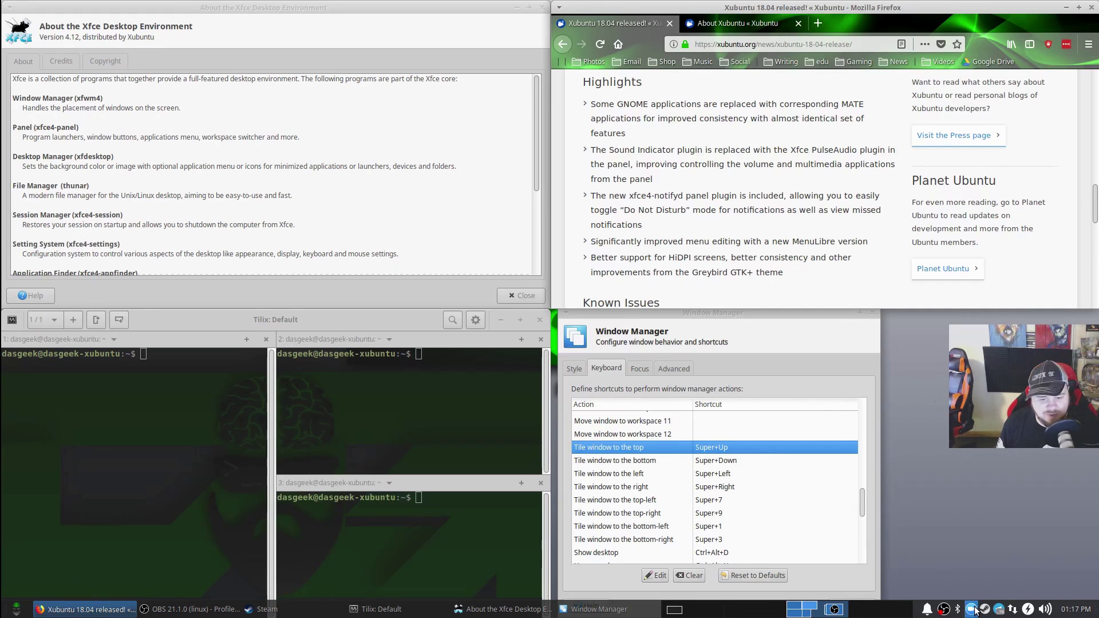
# - Switch the input device to Scarlett 2i2 USB Analog Stereo and launch the Volume Control mixer
pyautogui.click(1045, 608)
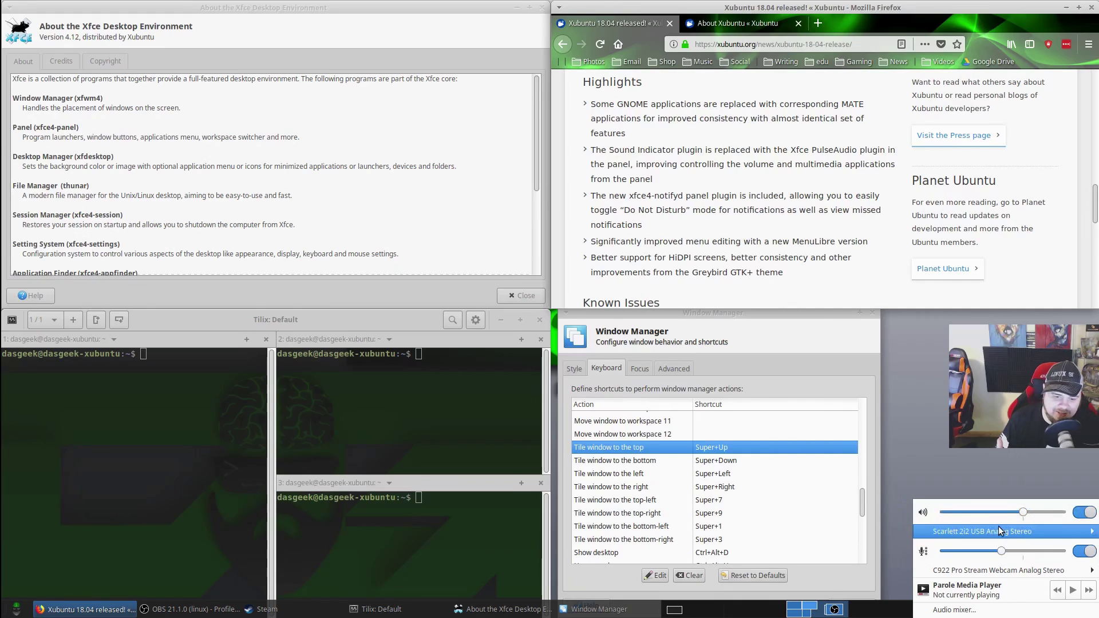
pyautogui.moveTo(1005, 564)
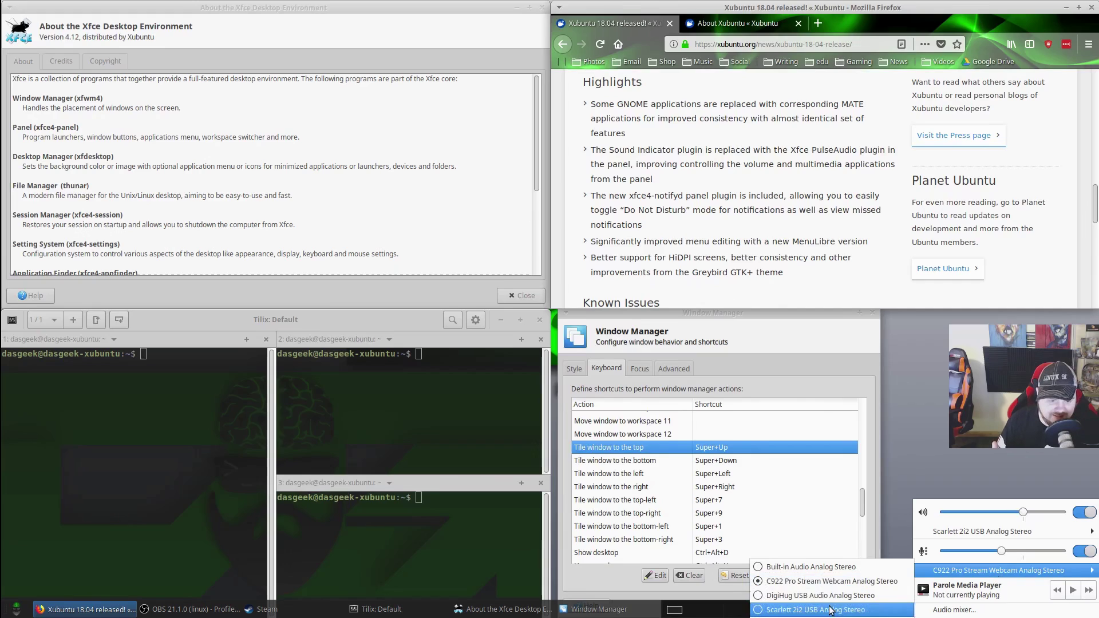
pyautogui.click(1064, 575)
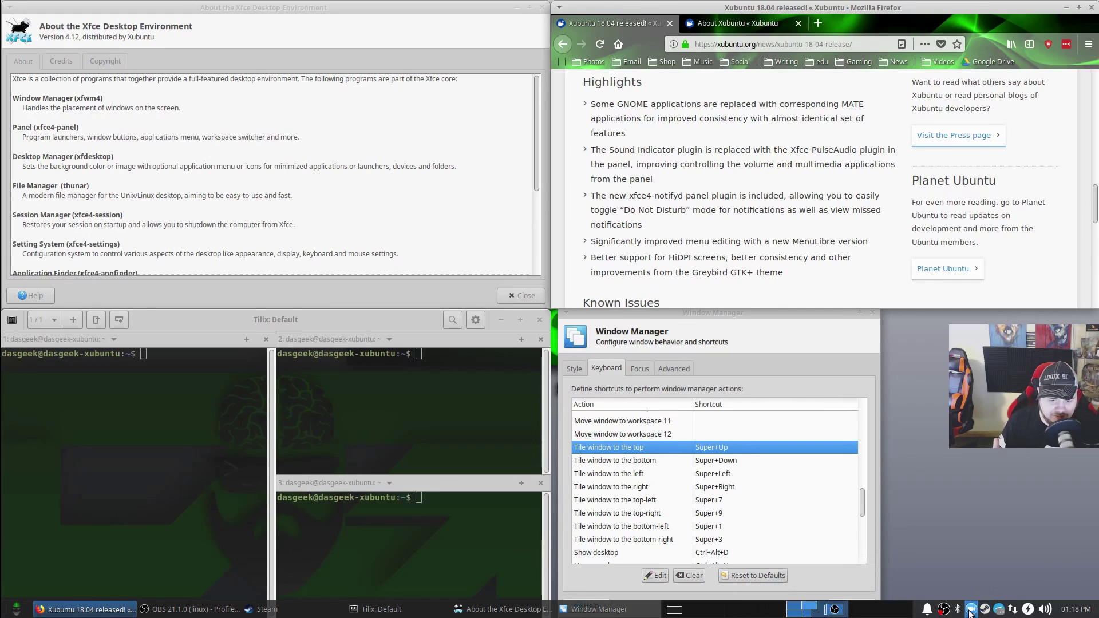
pyautogui.click(1045, 608)
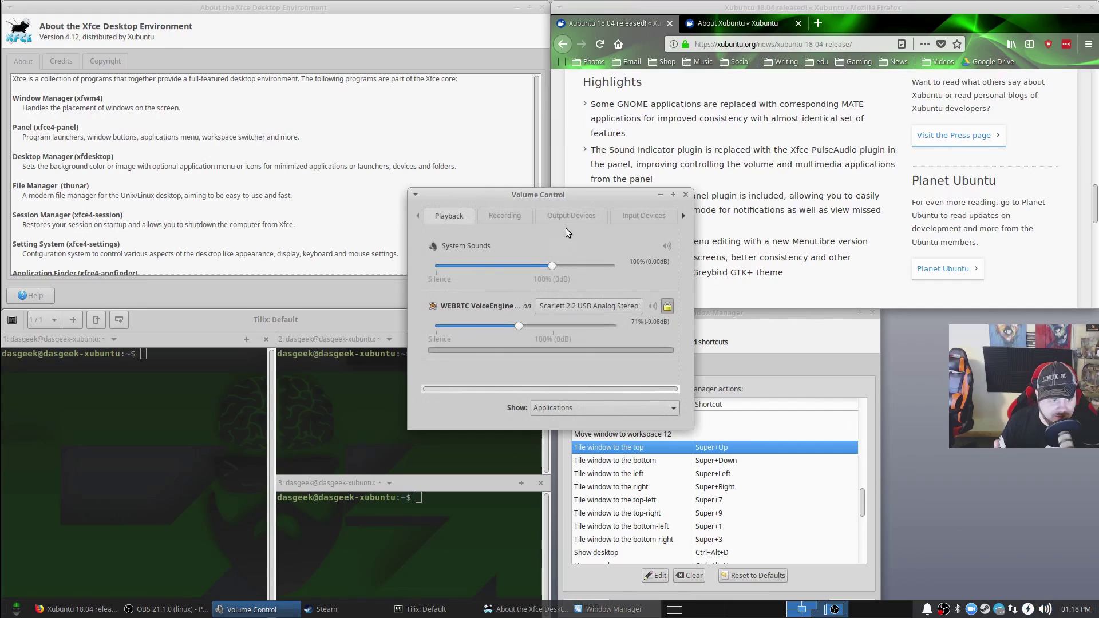
# - Review the Recording, Output Devices, Input Devices and Configuration pages, return to Playback, then close the mixer
pyautogui.click(517, 218)
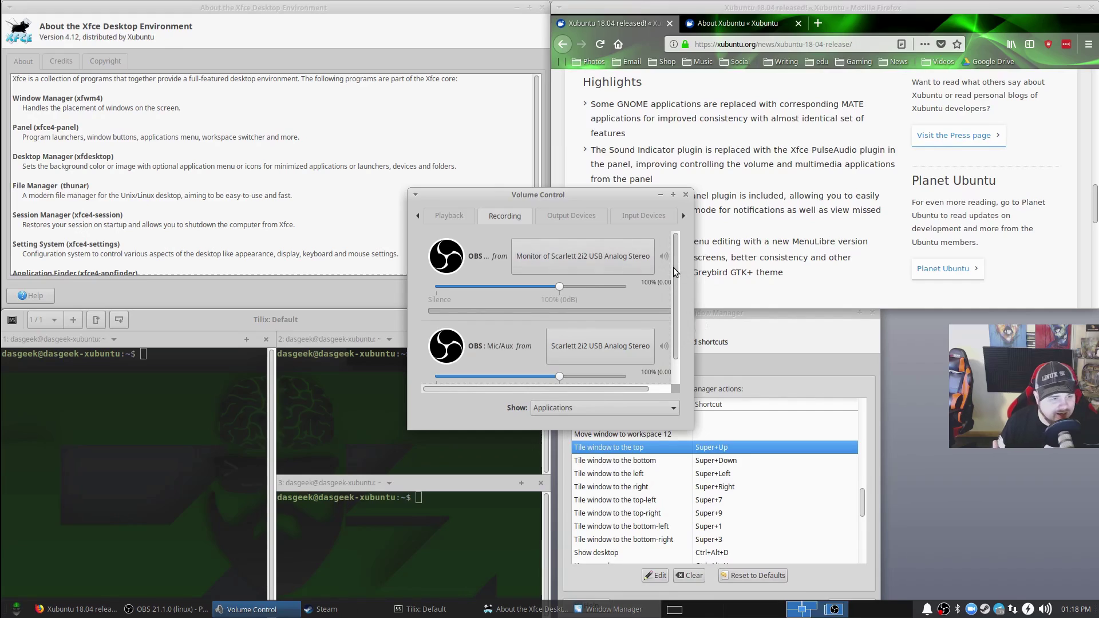
pyautogui.scroll(-2, 685, 279)
pyautogui.scroll(-2, 685, 280)
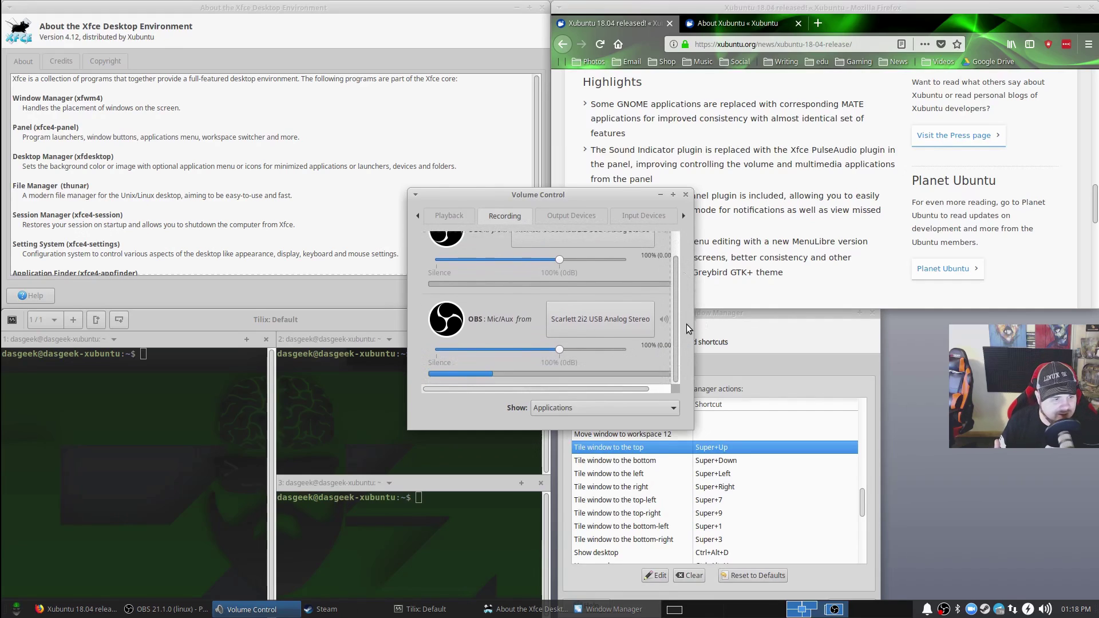
pyautogui.click(575, 216)
pyautogui.click(648, 219)
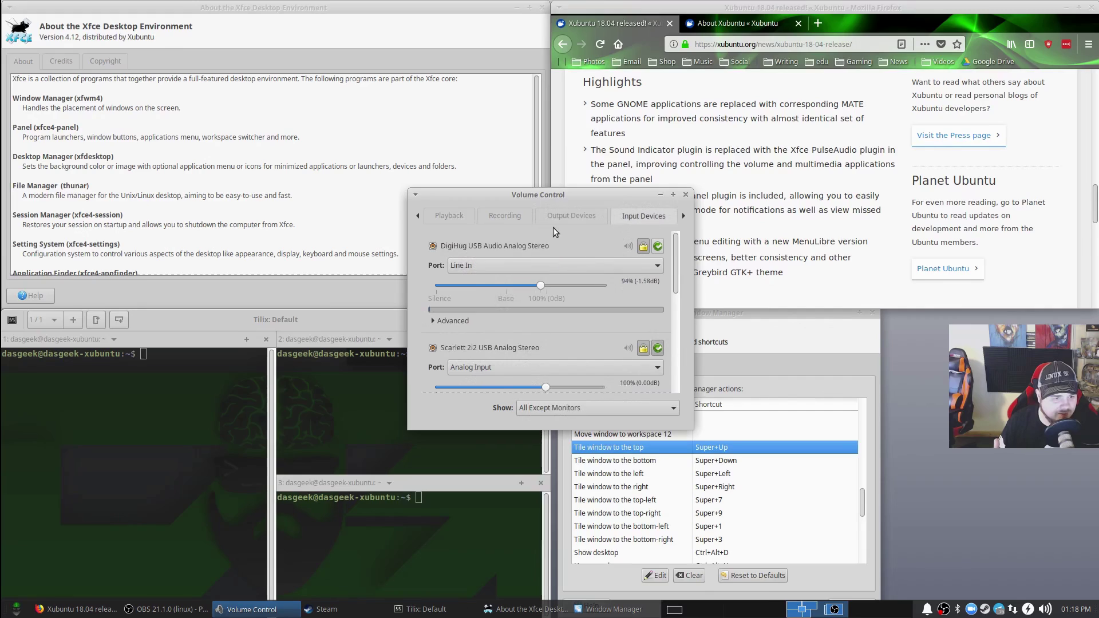
pyautogui.click(684, 216)
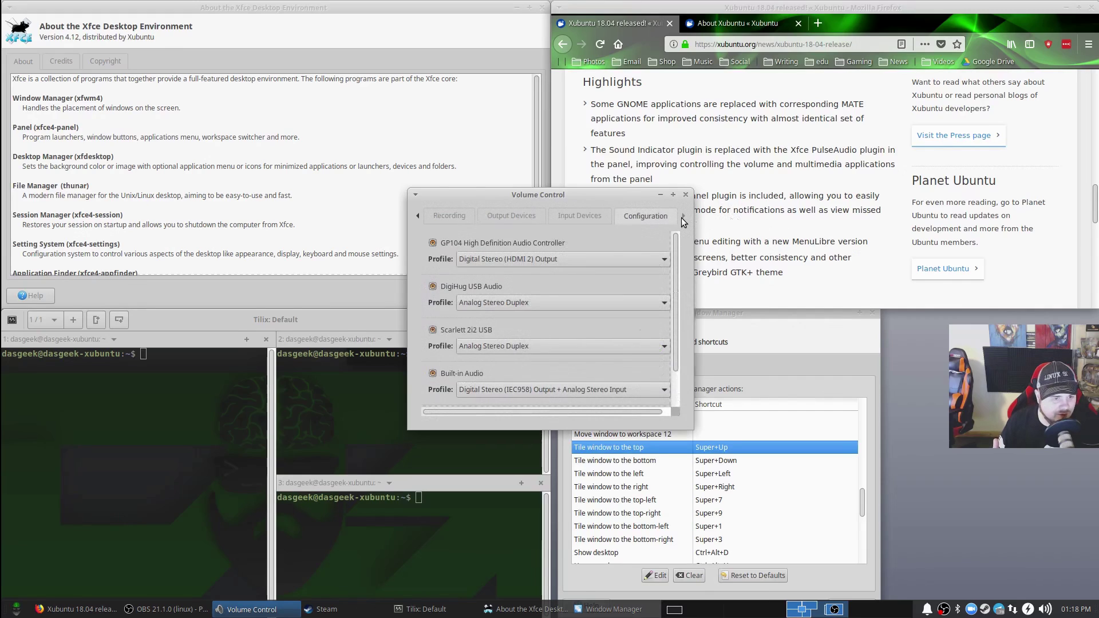
pyautogui.click(417, 216)
pyautogui.click(417, 216)
pyautogui.click(416, 216)
pyautogui.click(417, 216)
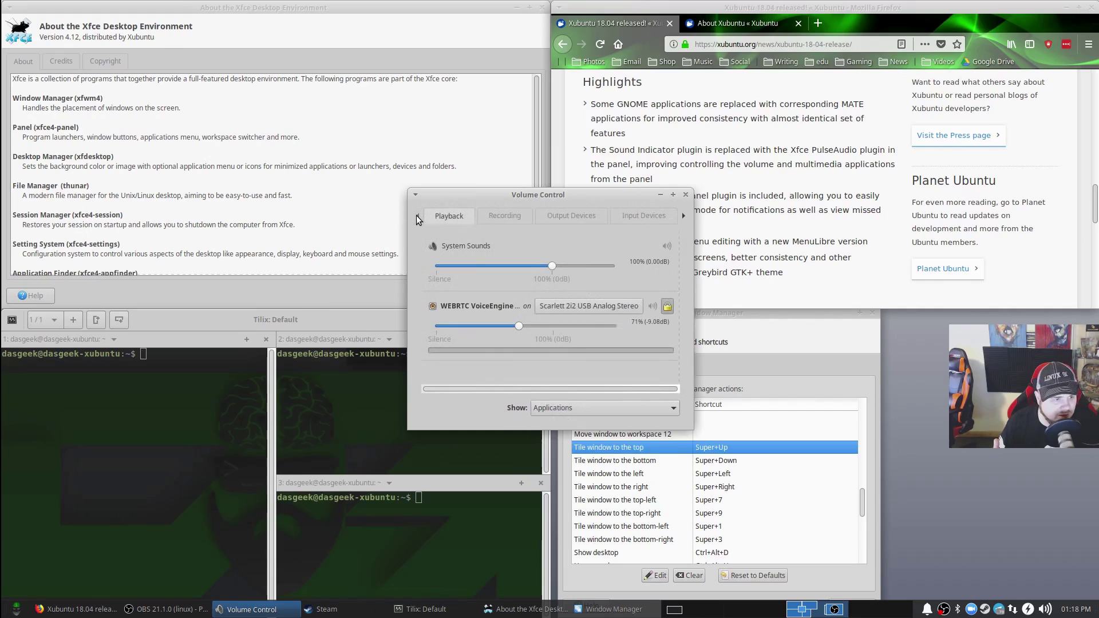
pyautogui.click(685, 195)
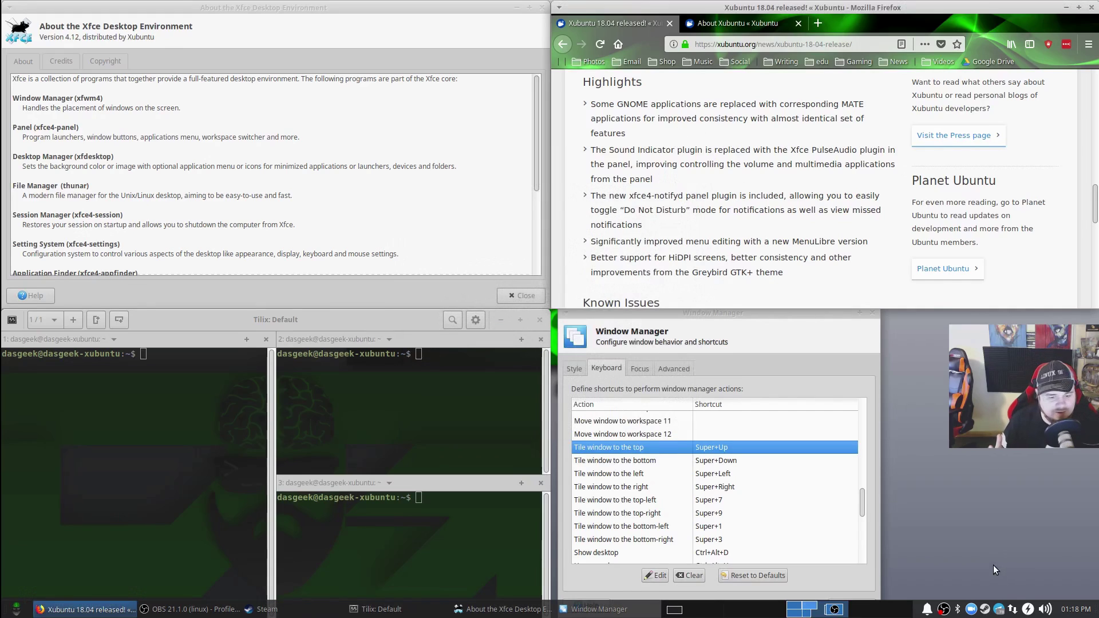
pyautogui.click(1045, 609)
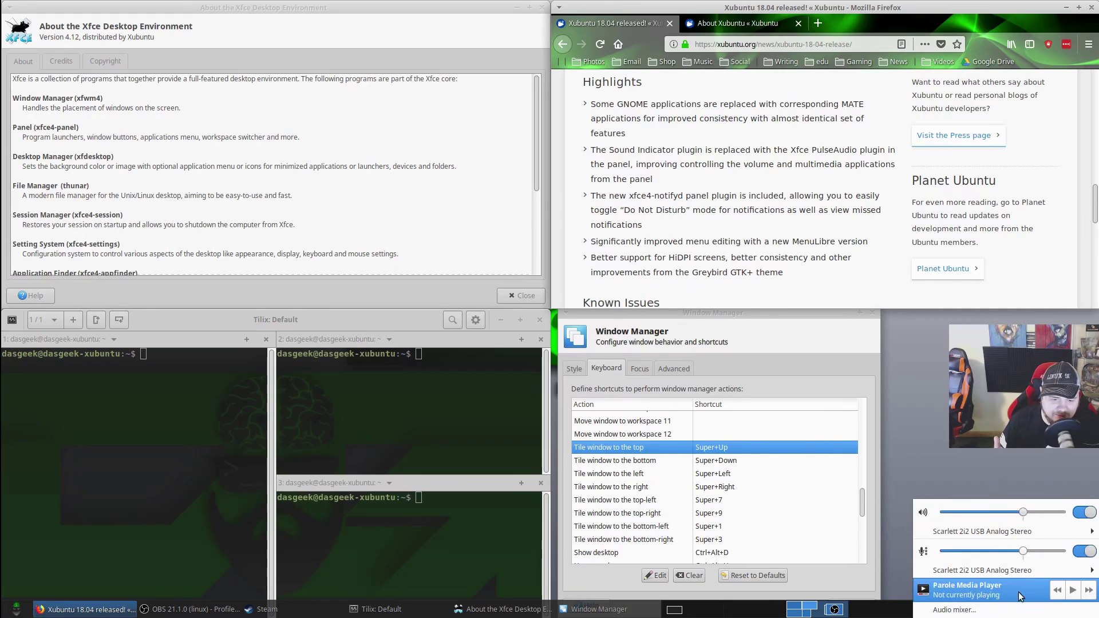
pyautogui.moveTo(1046, 567)
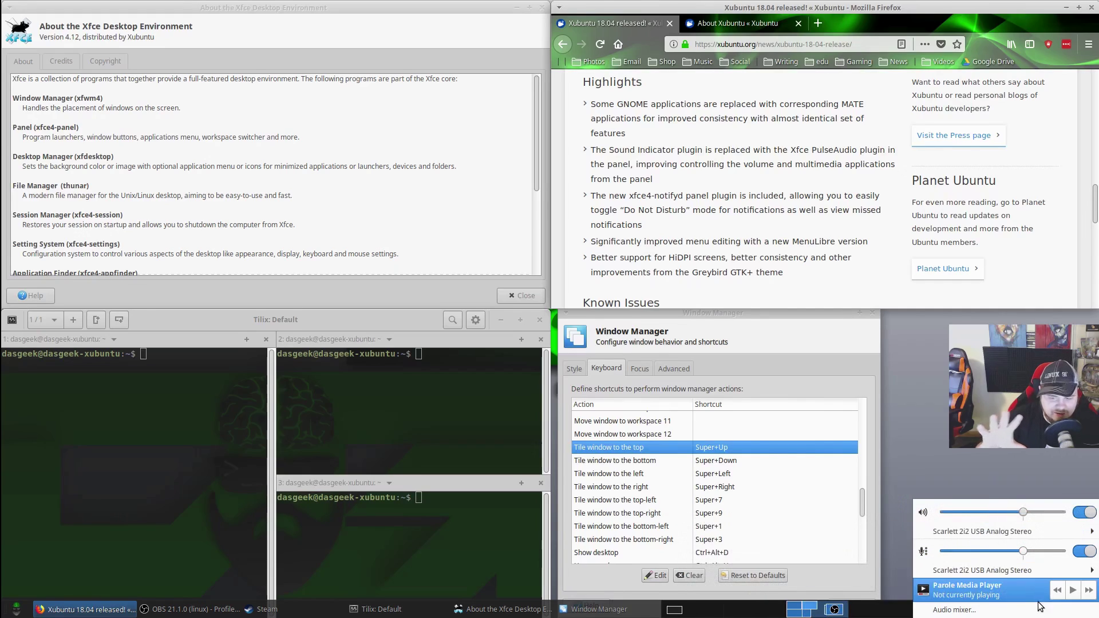
pyautogui.click(979, 425)
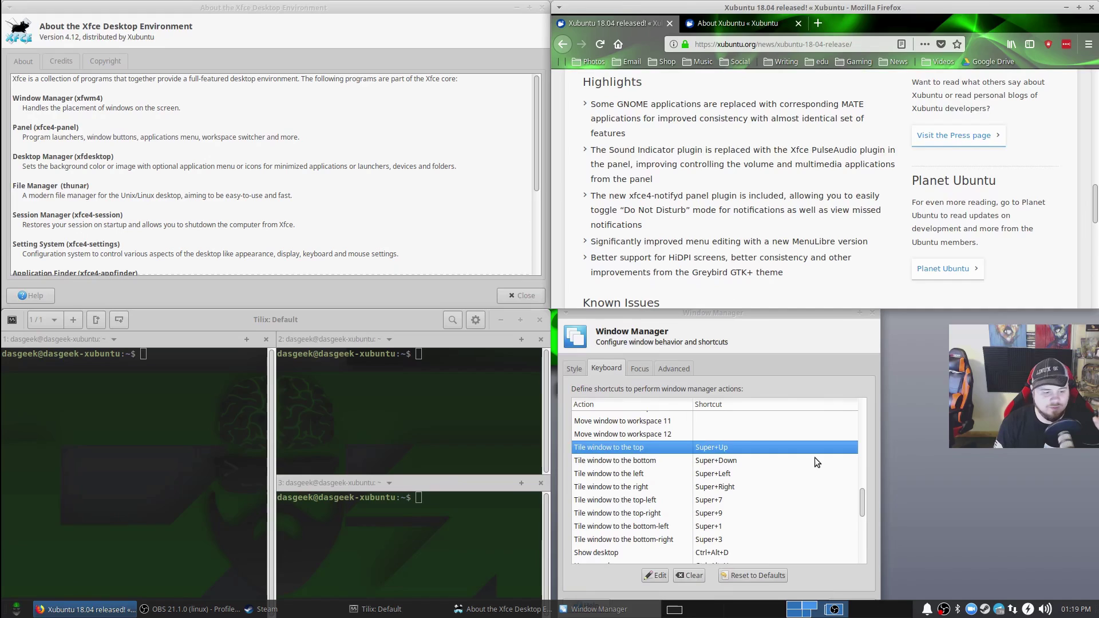
pyautogui.scroll(-10, 770, 478)
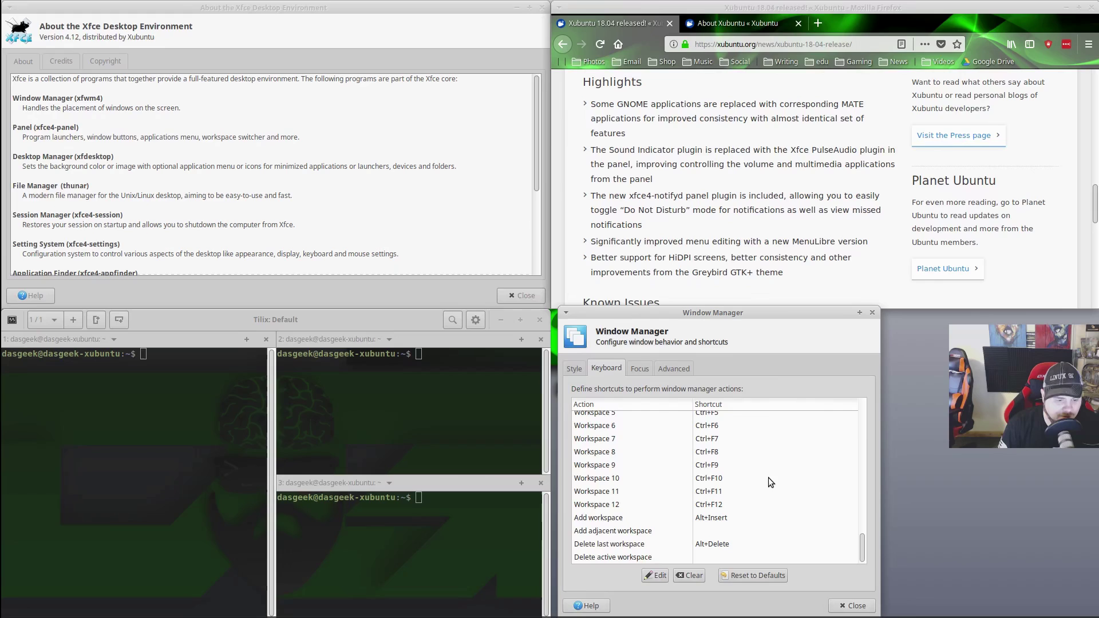
pyautogui.scroll(12, 768, 482)
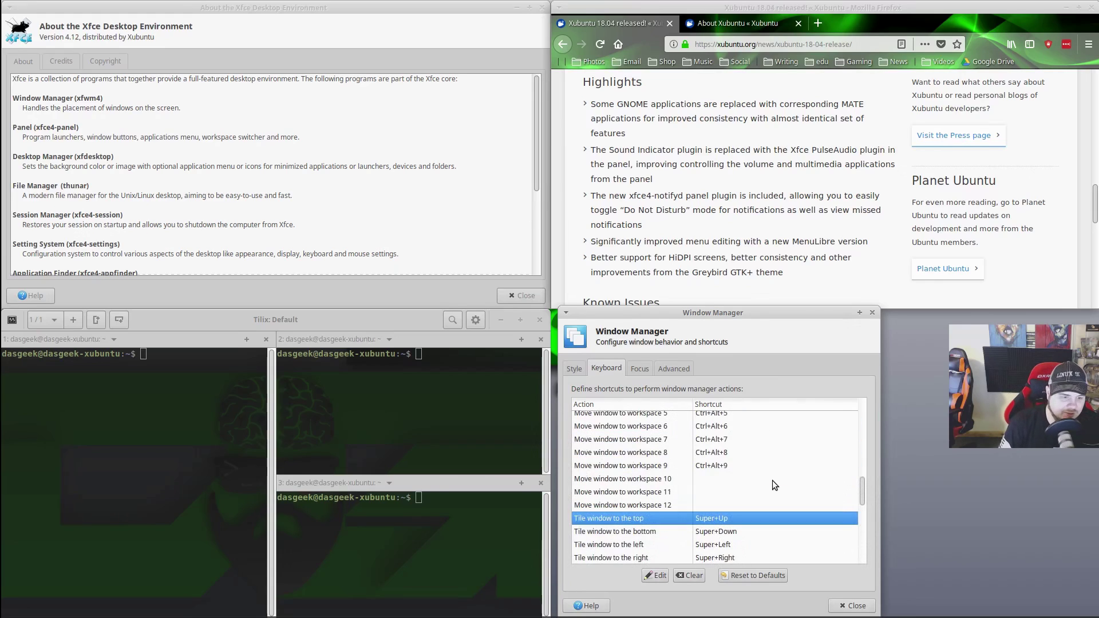
pyautogui.scroll(8, 771, 480)
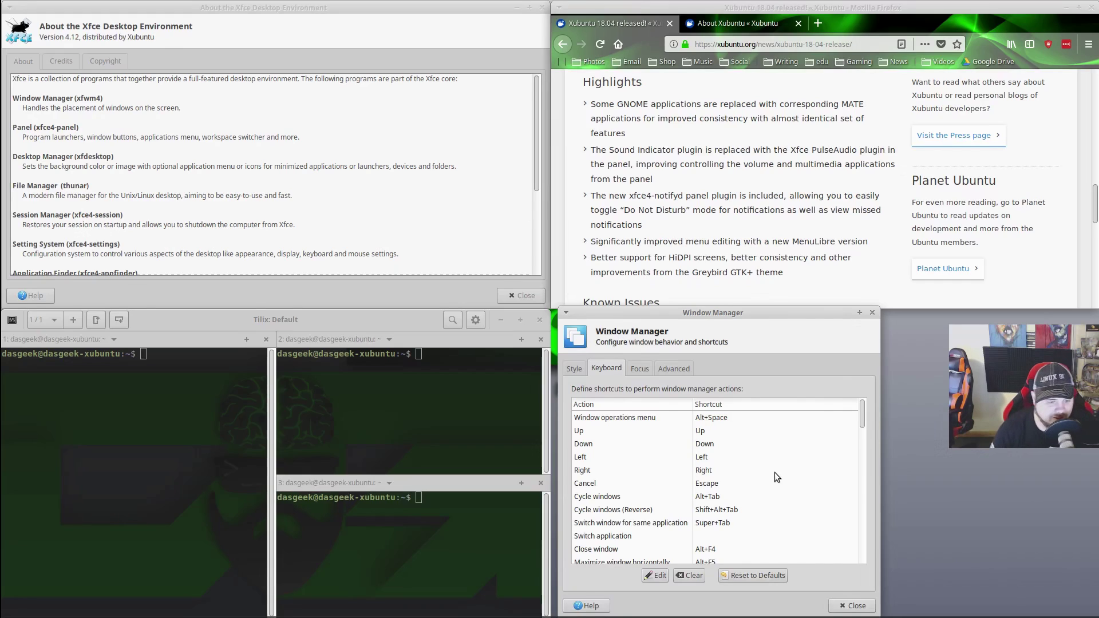
pyautogui.click(671, 132)
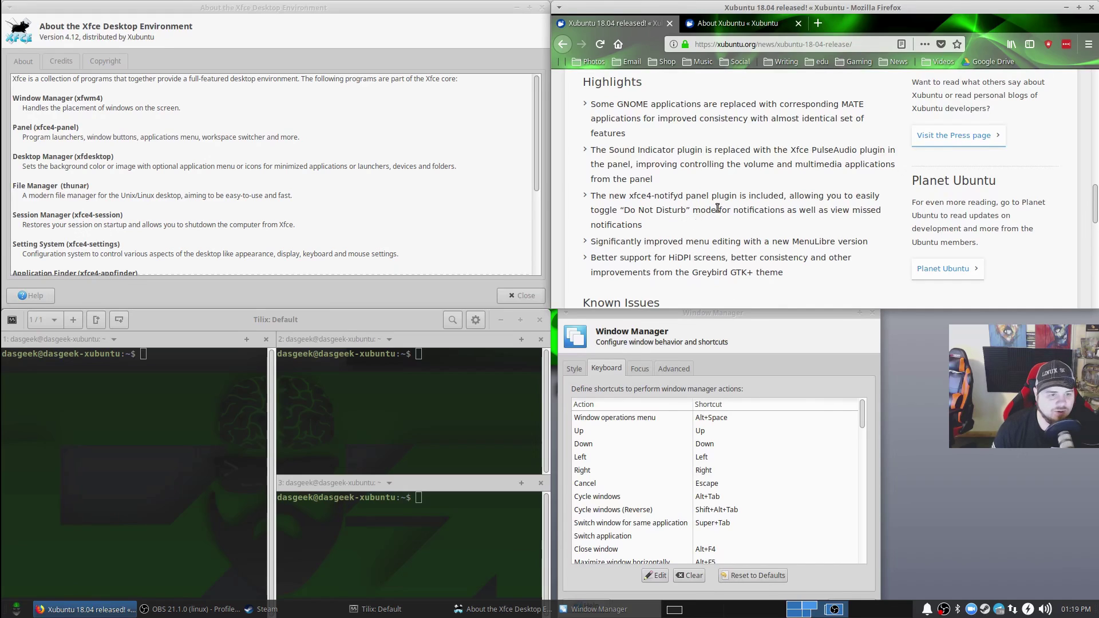
pyautogui.scroll(-2, 755, 209)
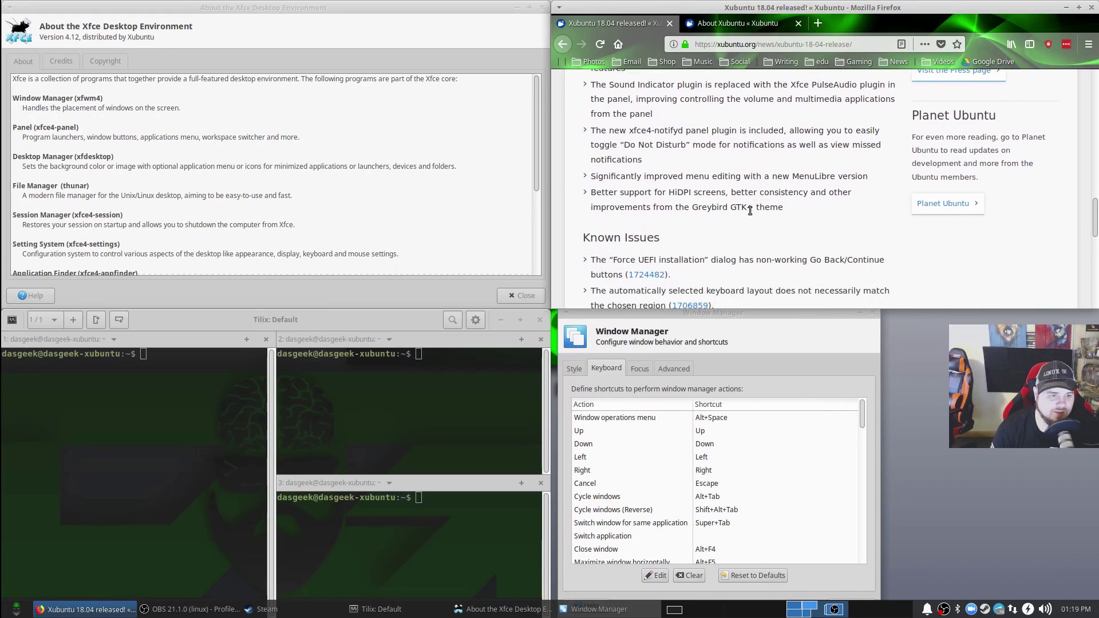
pyautogui.click(926, 611)
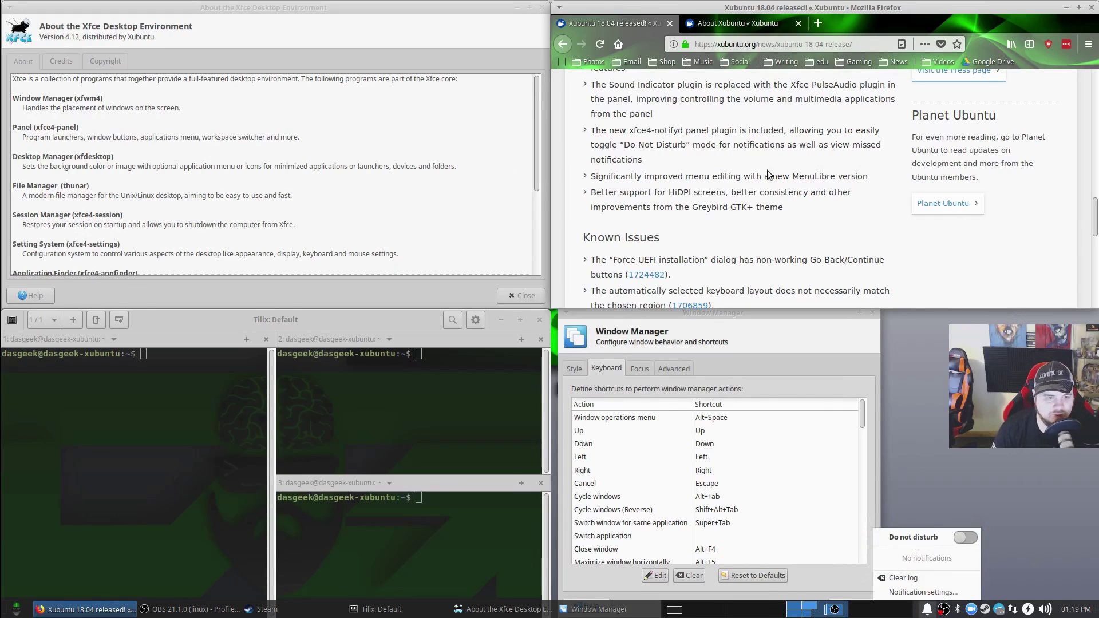
pyautogui.click(723, 157)
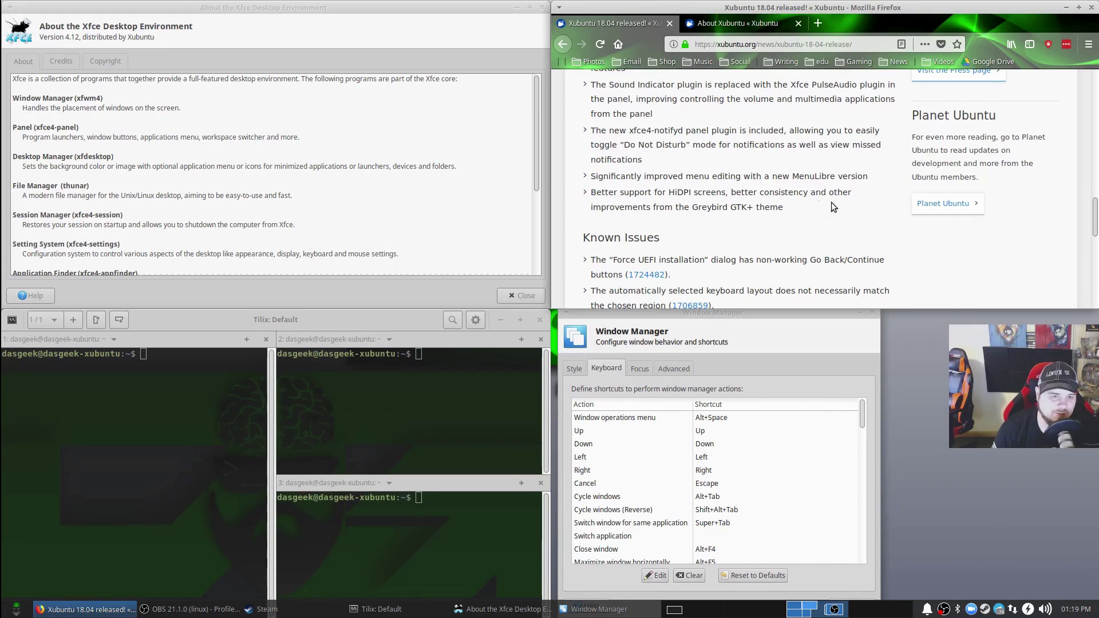
pyautogui.scroll(-3, 726, 209)
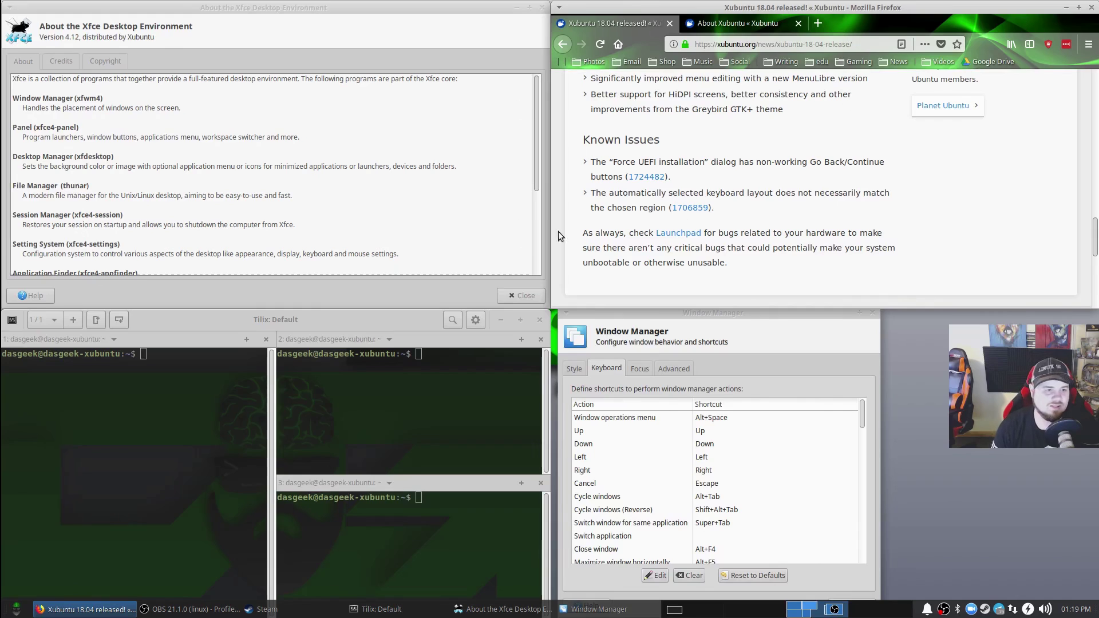
pyautogui.scroll(4, 618, 133)
pyautogui.scroll(-4, 659, 176)
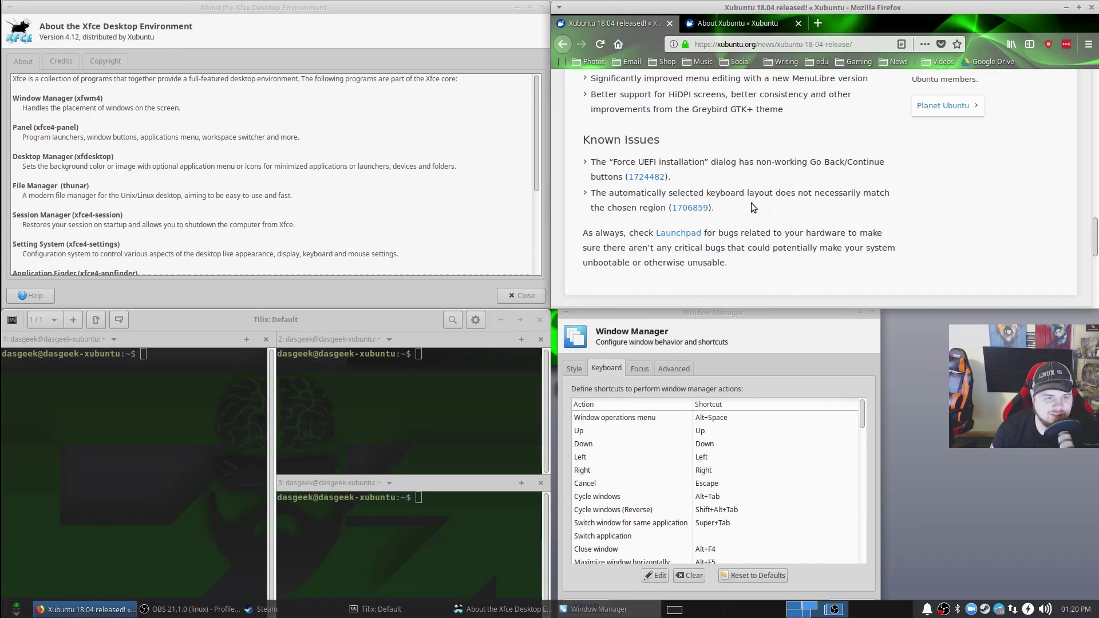
pyautogui.scroll(-5, 752, 202)
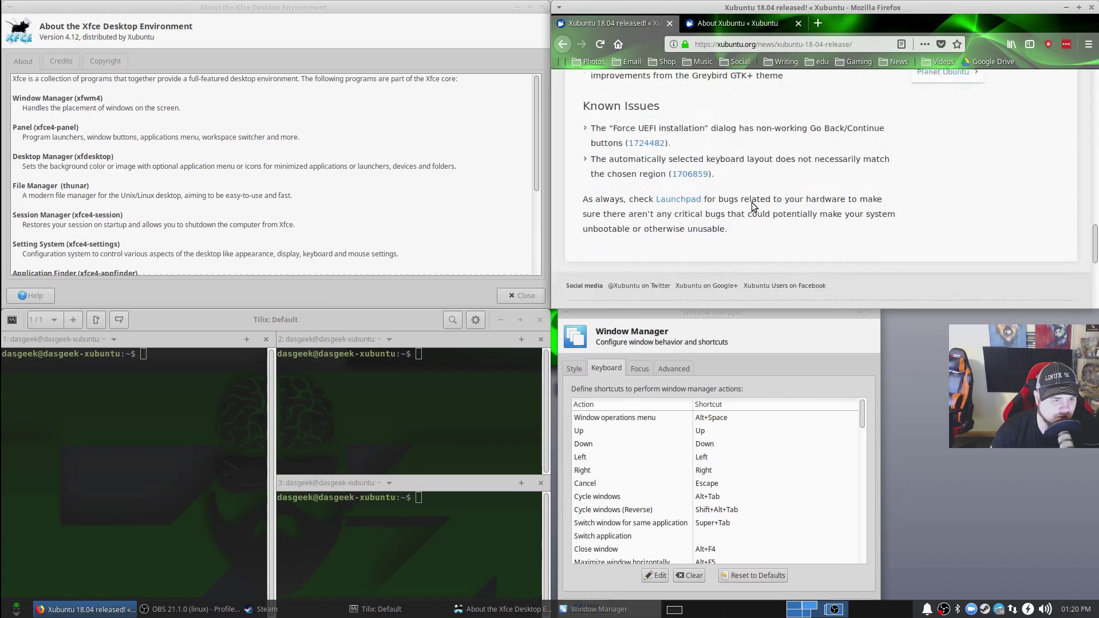
pyautogui.scroll(9, 752, 202)
pyautogui.scroll(10, 753, 203)
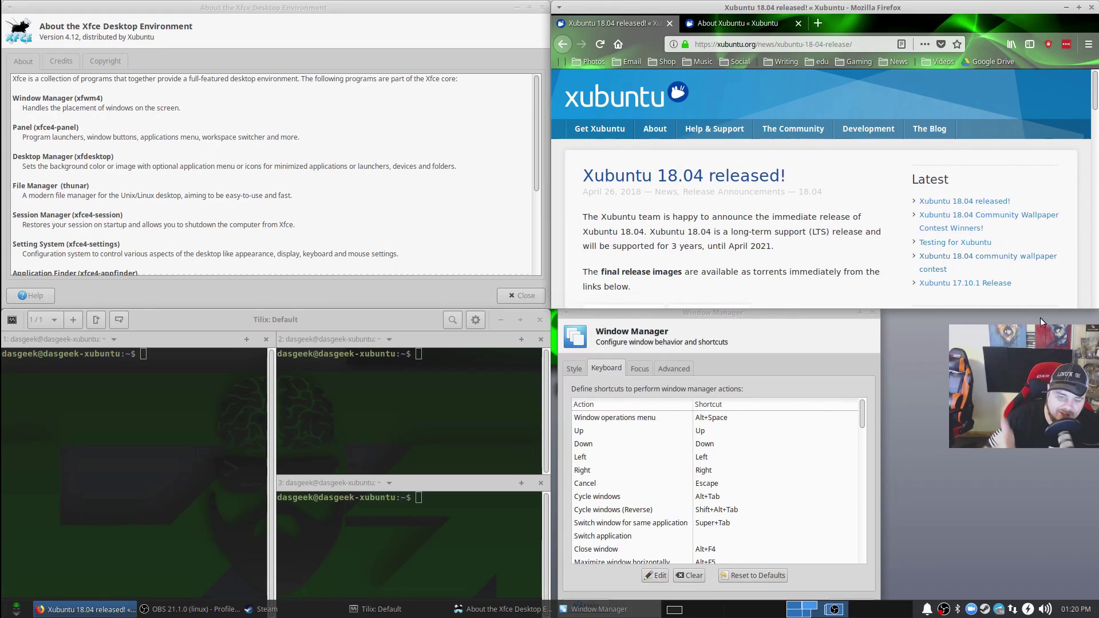
pyautogui.rightClick(1071, 608)
pyautogui.moveTo(1071, 604)
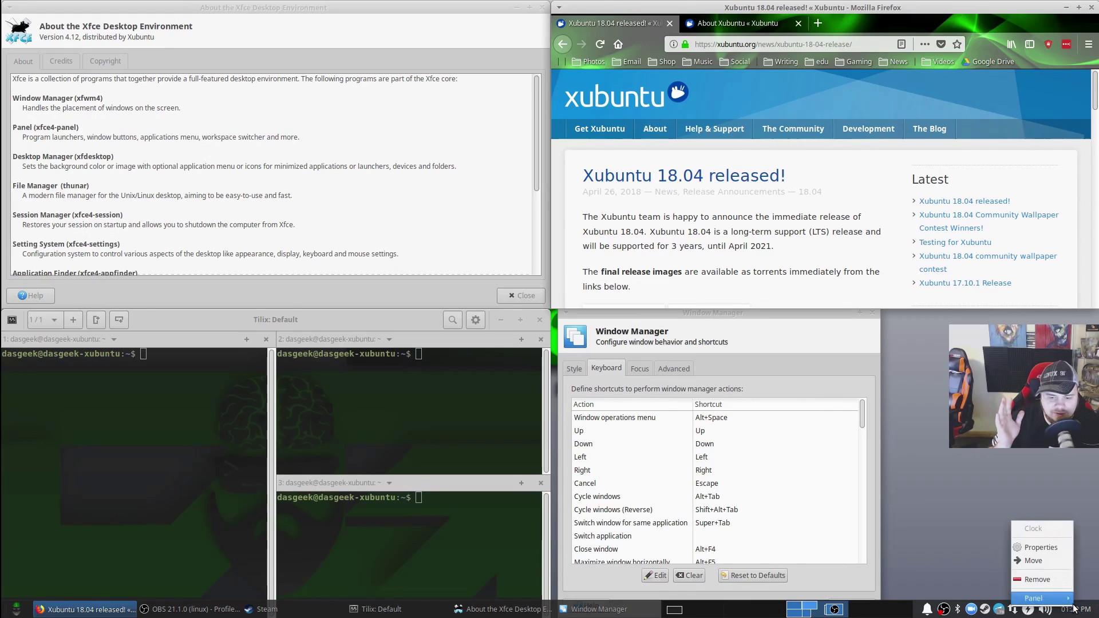
pyautogui.click(1039, 548)
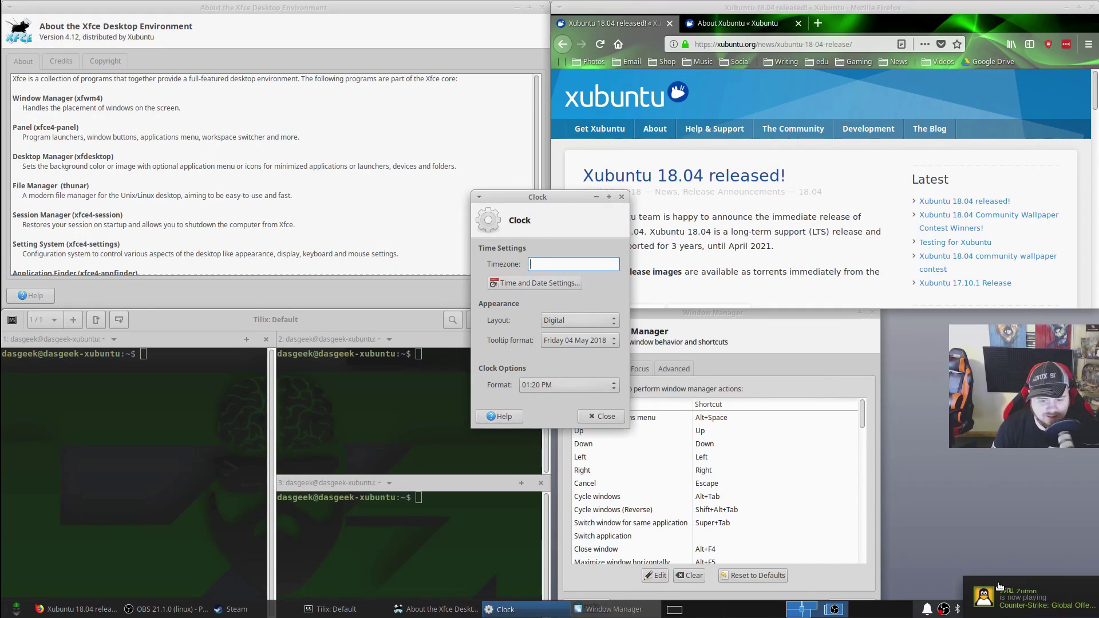
pyautogui.click(1025, 598)
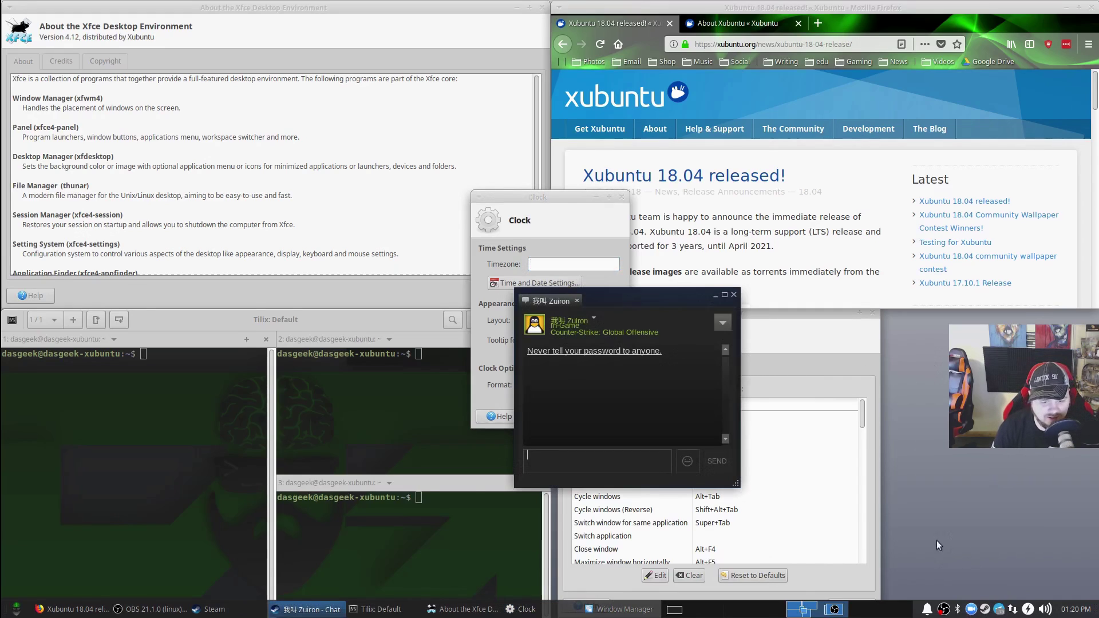
pyautogui.click(734, 294)
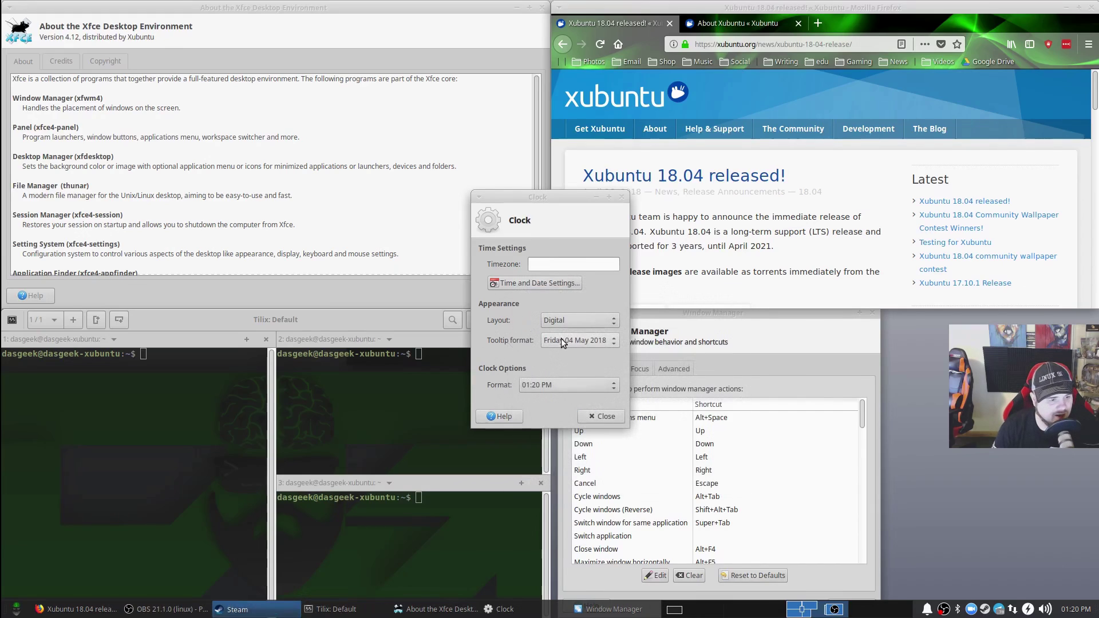
pyautogui.click(557, 384)
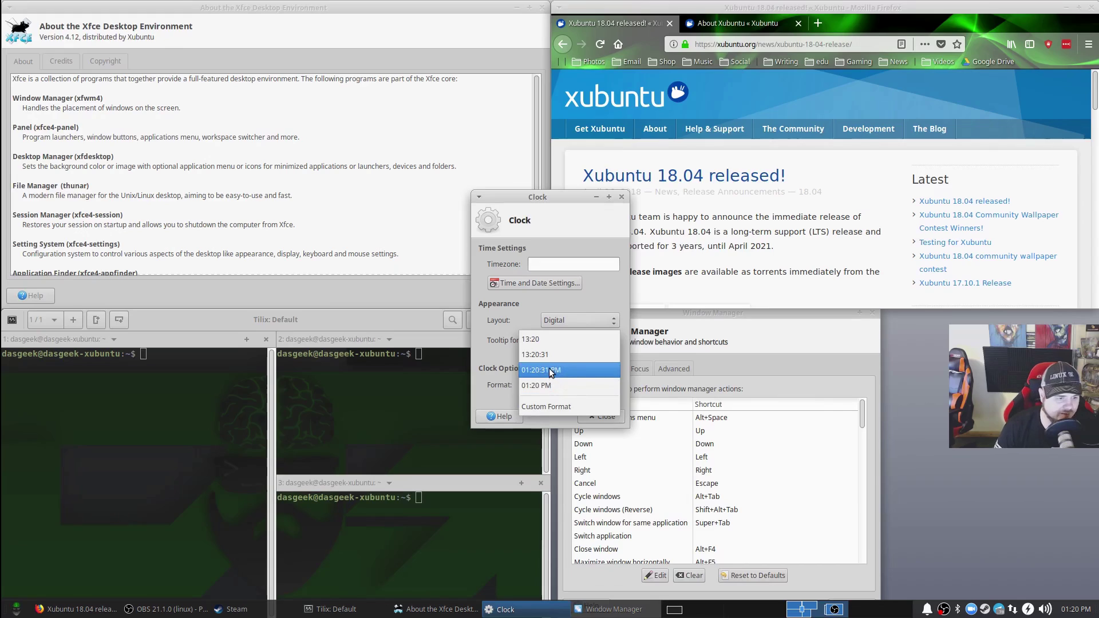
pyautogui.click(549, 385)
pyautogui.click(594, 416)
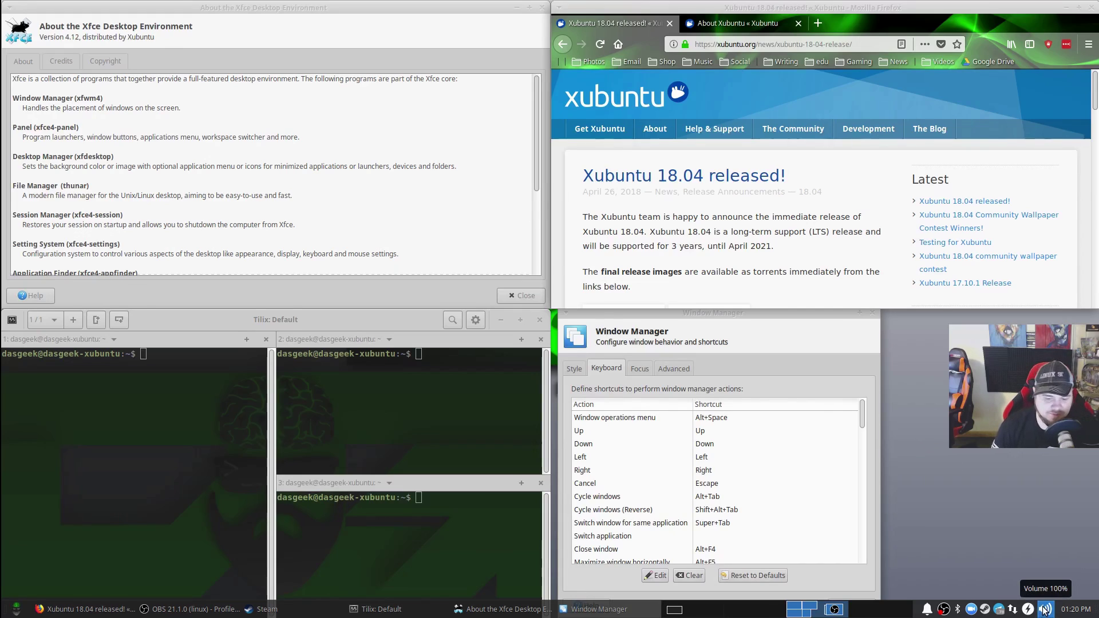
pyautogui.rightClick(5, 614)
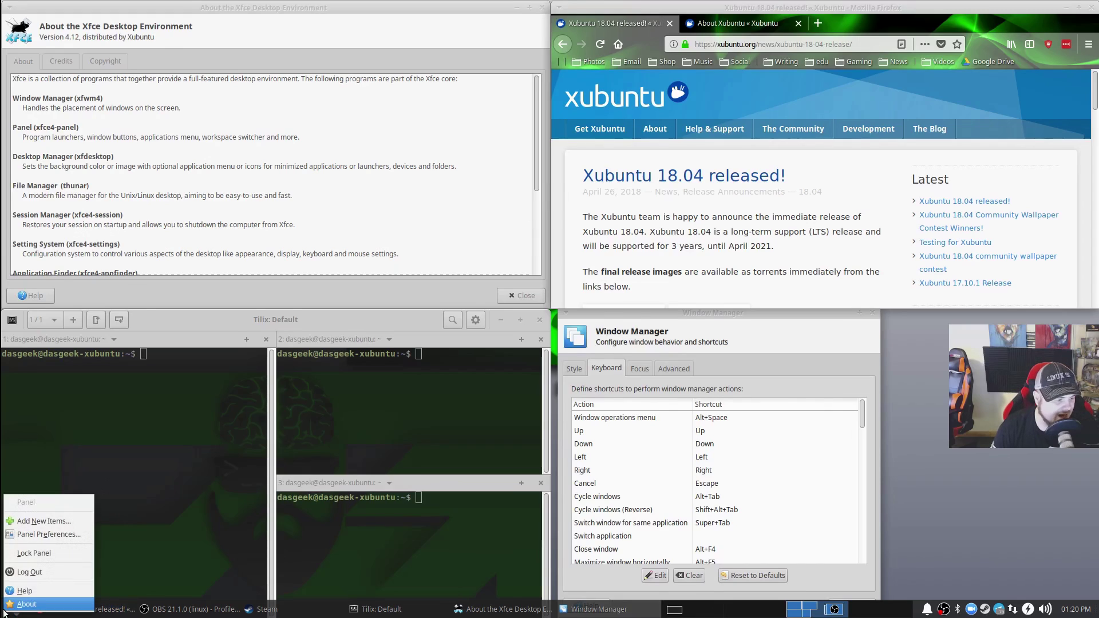
pyautogui.click(29, 535)
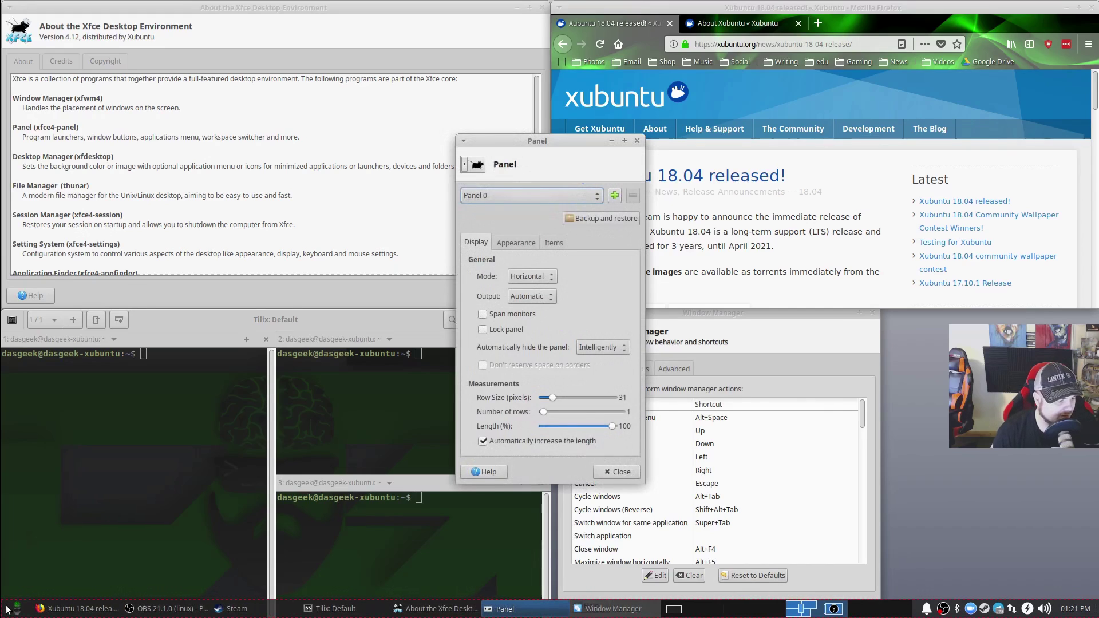
pyautogui.click(482, 330)
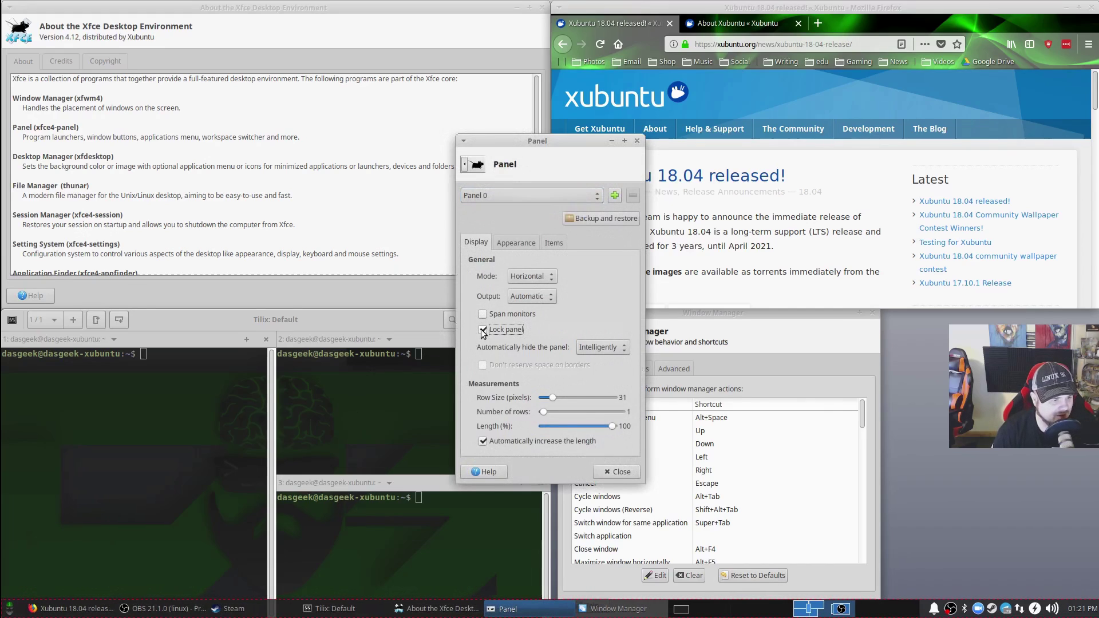
pyautogui.click(483, 330)
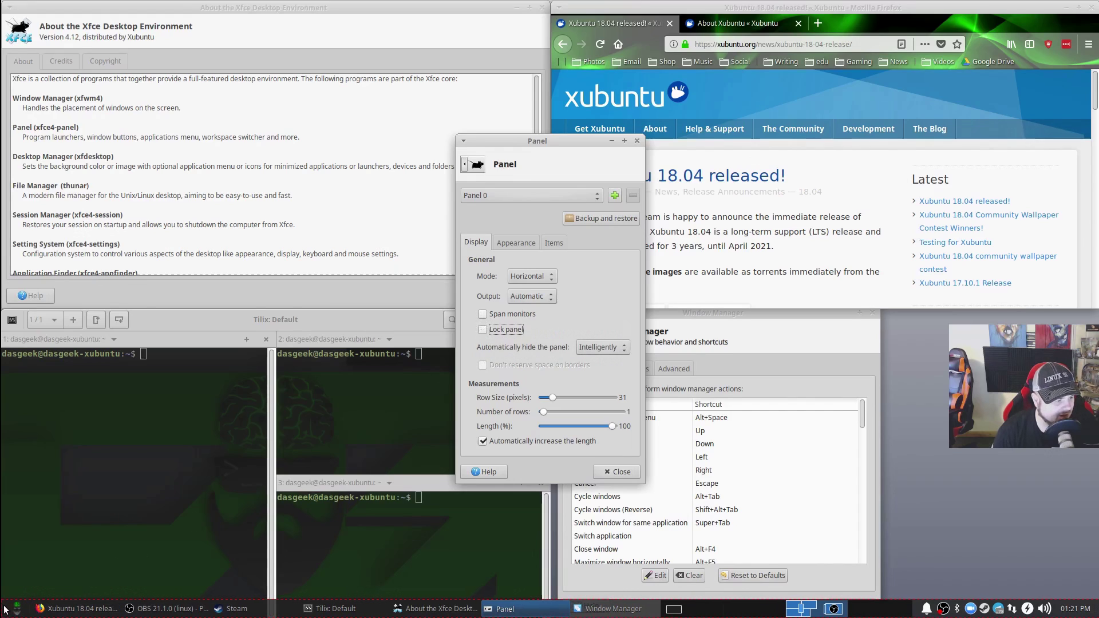
pyautogui.moveTo(4, 610); pyautogui.dragTo(54, 616)
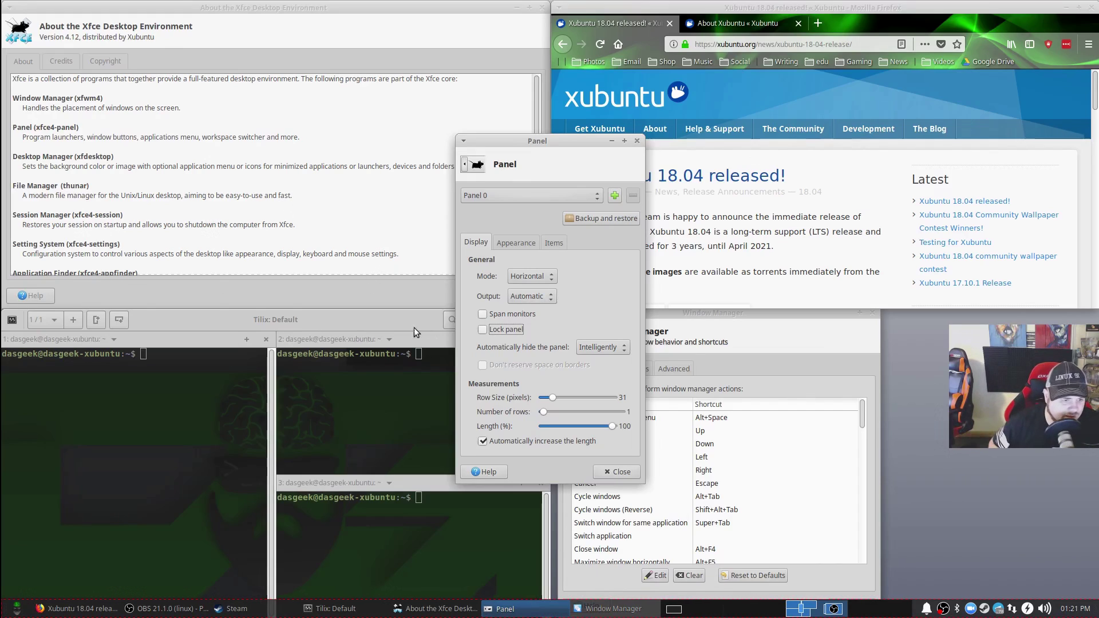
pyautogui.click(520, 245)
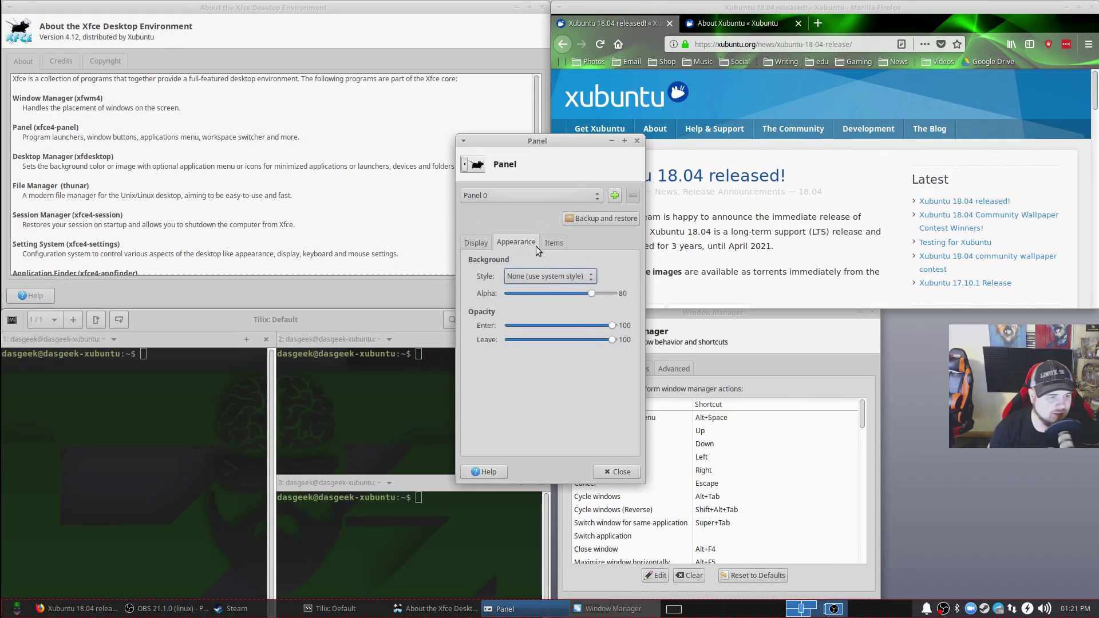
pyautogui.click(554, 245)
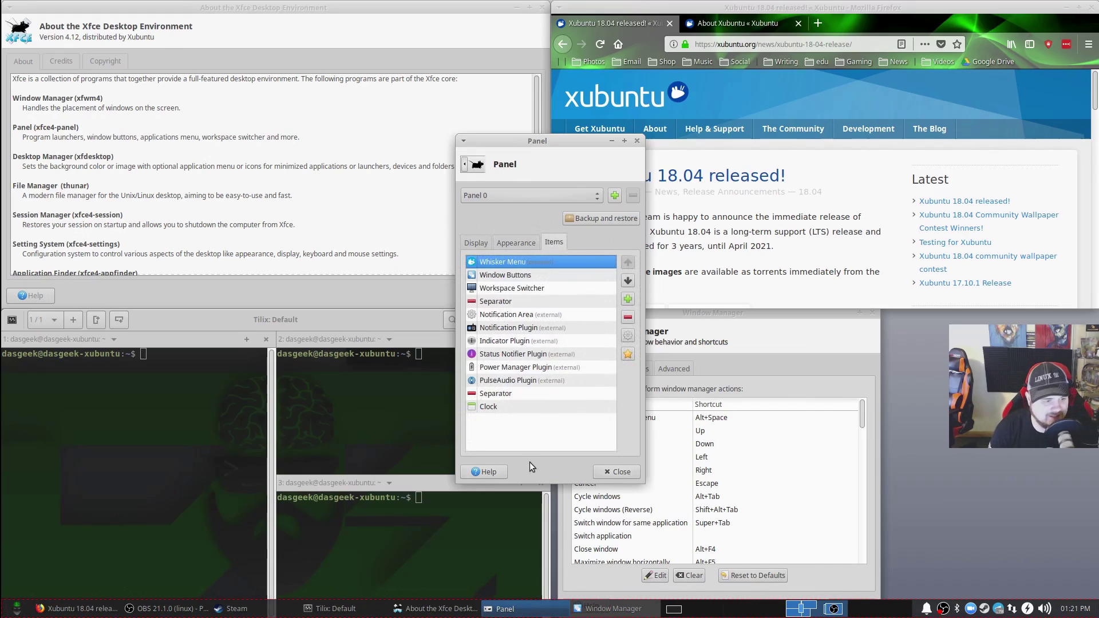
pyautogui.click(627, 298)
pyautogui.scroll(-10, 546, 306)
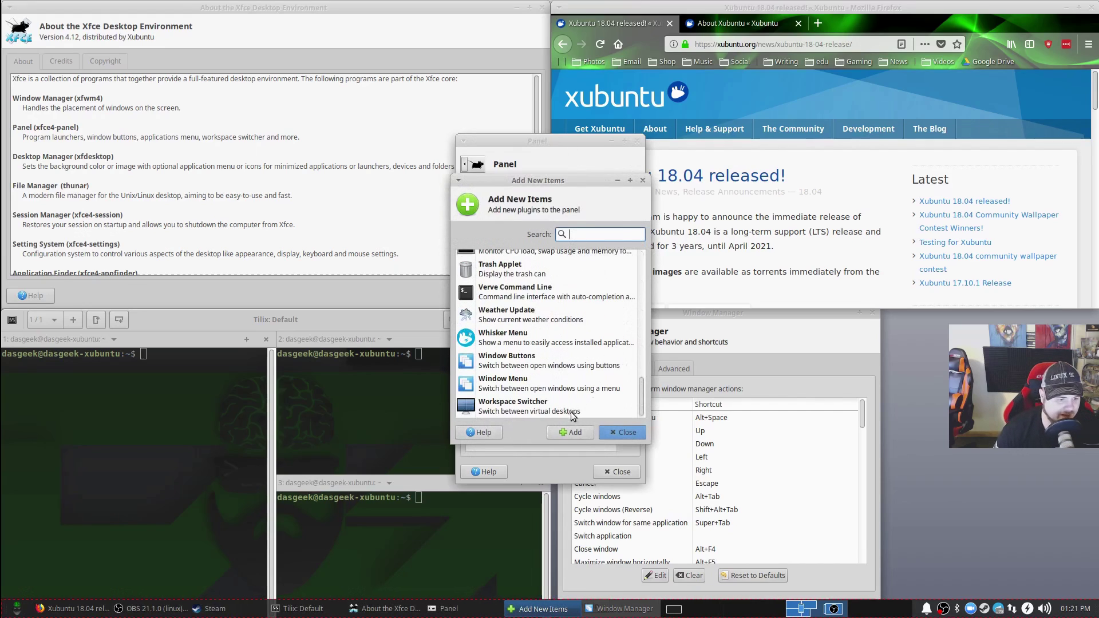
pyautogui.click(622, 432)
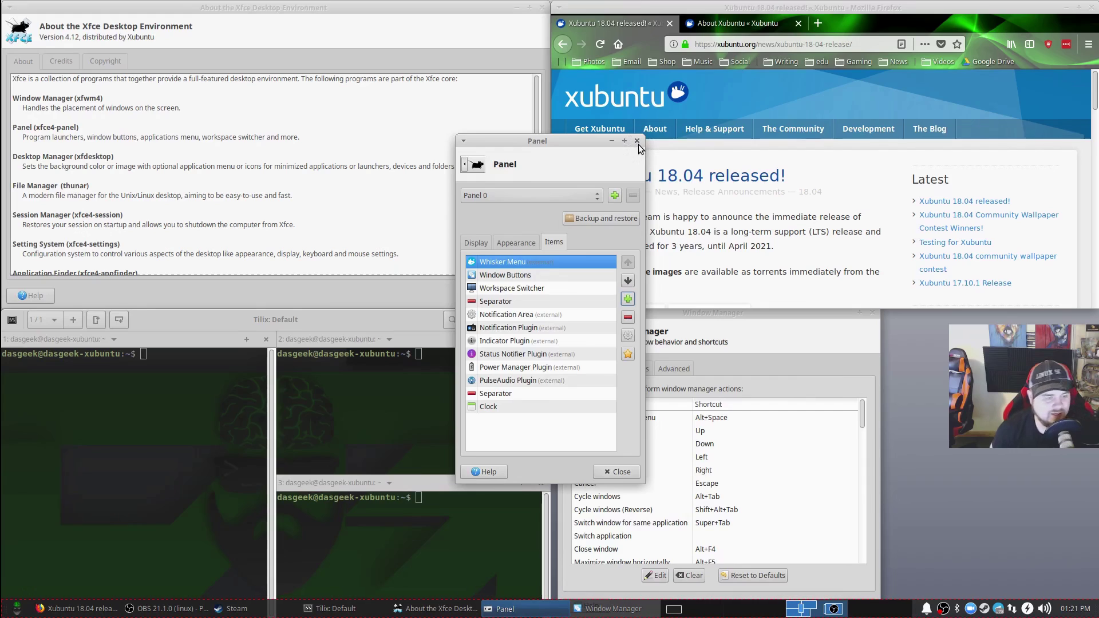
pyautogui.moveTo(518, 6)
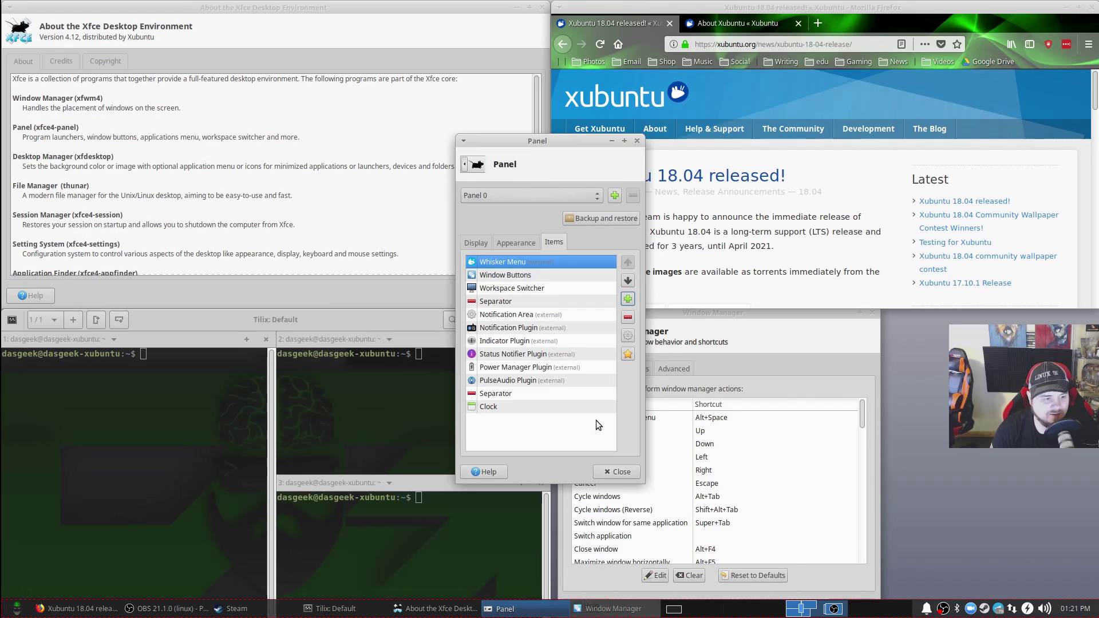
pyautogui.click(619, 472)
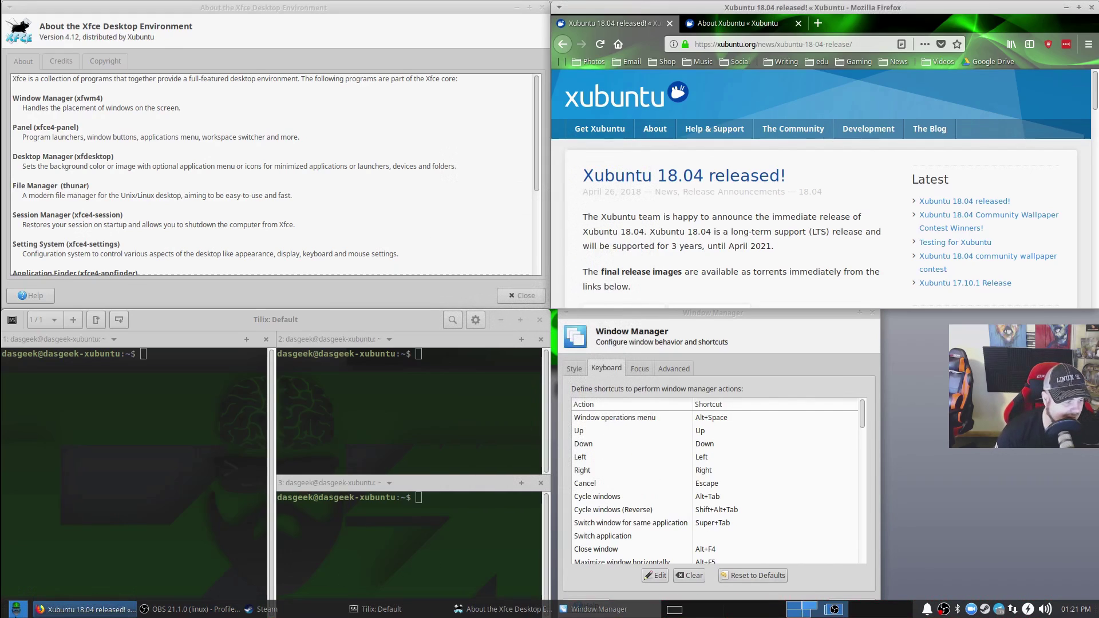
pyautogui.rightClick(16, 608)
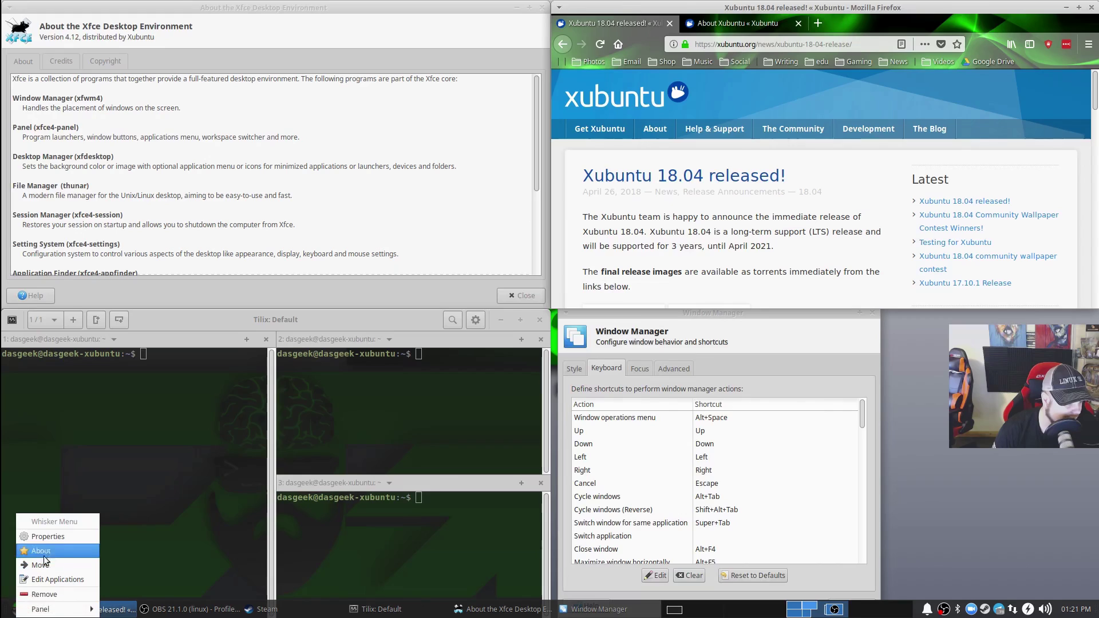
pyautogui.click(49, 535)
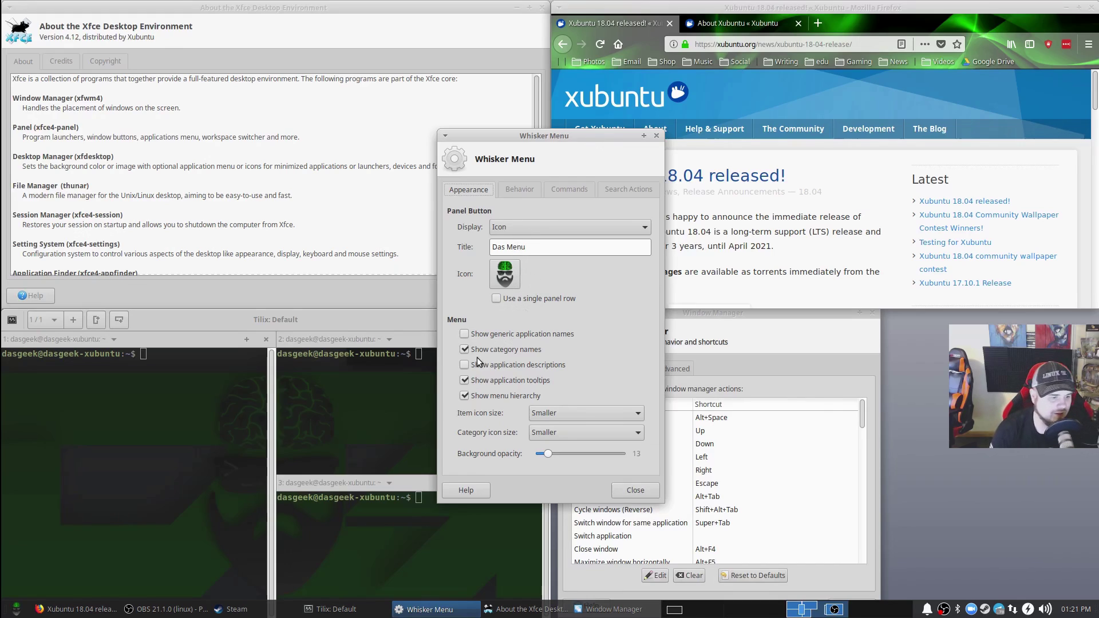
pyautogui.click(522, 186)
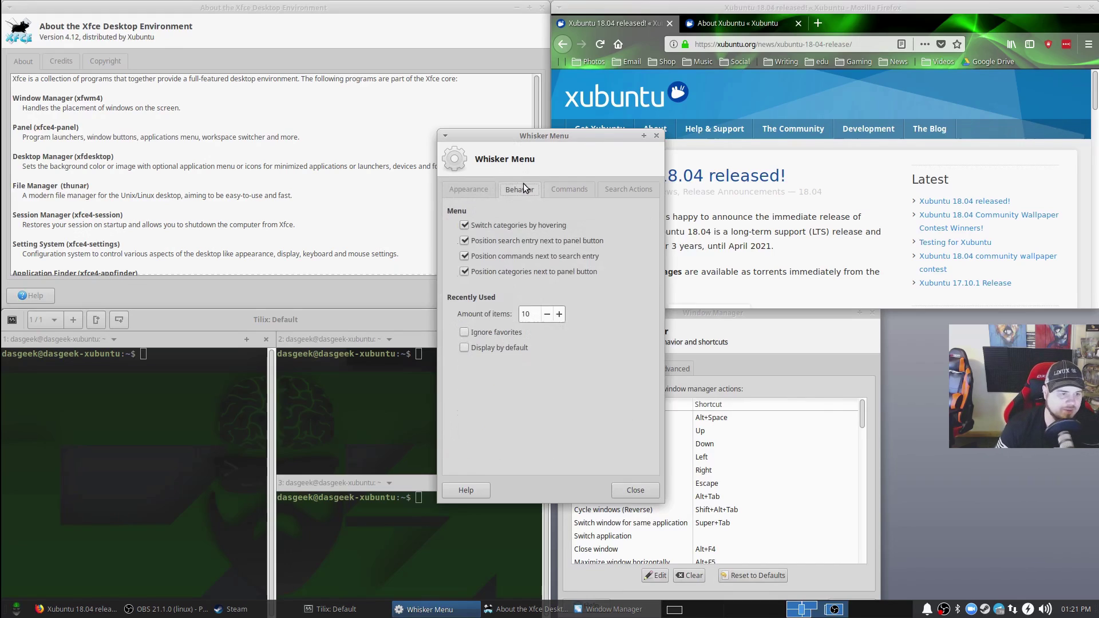
pyautogui.click(564, 184)
pyautogui.click(632, 189)
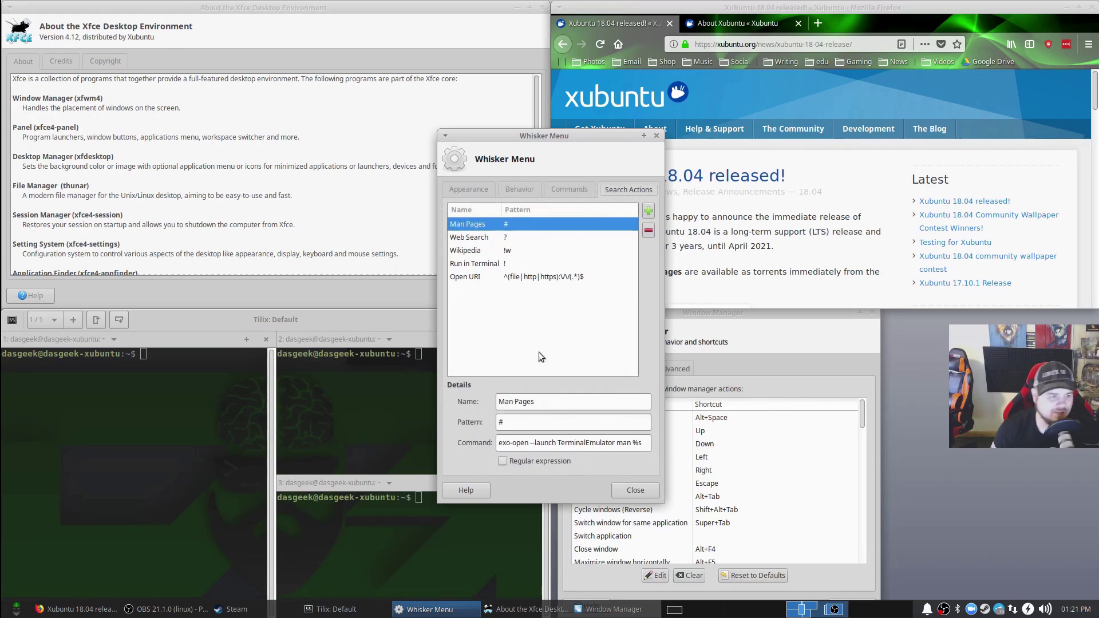
pyautogui.click(636, 491)
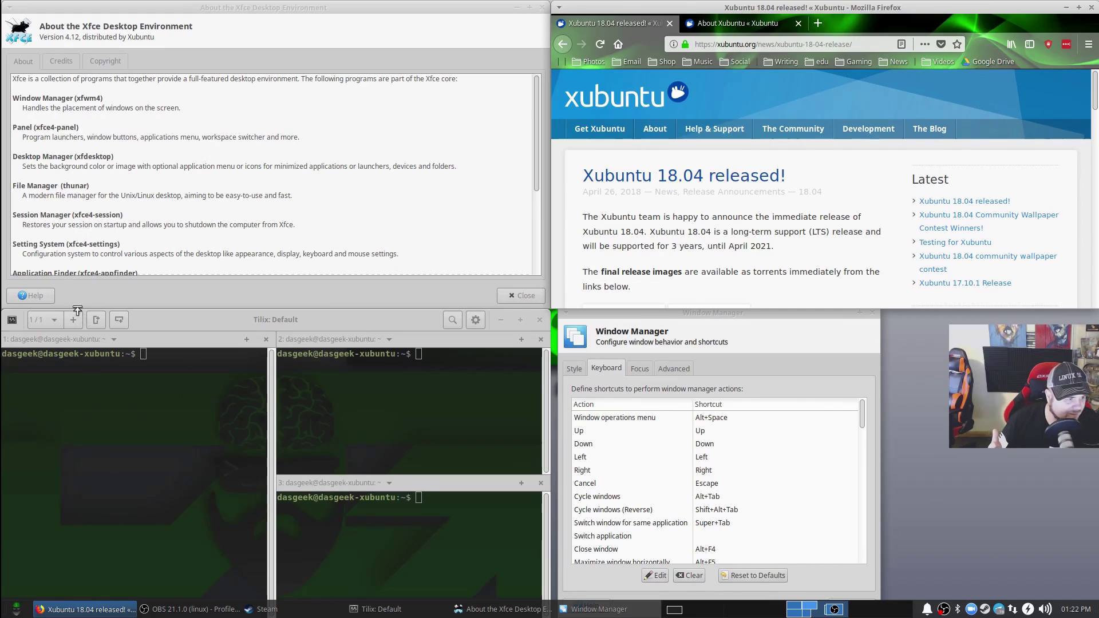
# - Add terminal pane 4 below pane 1, then untile Tilix into a smaller floating window
pyautogui.click(119, 320)
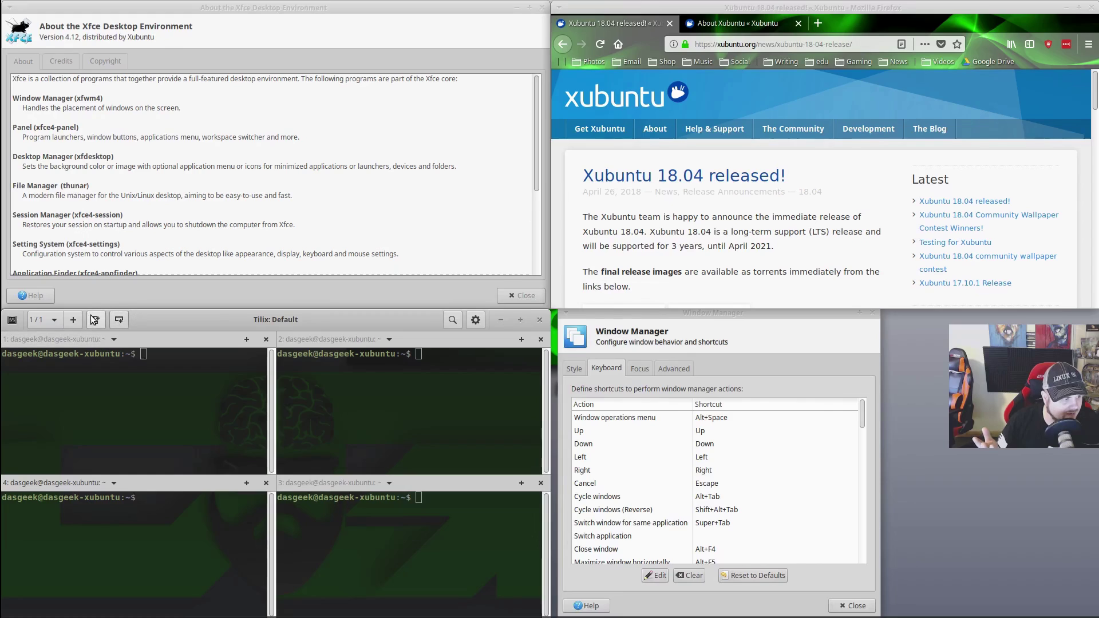
pyautogui.moveTo(335, 311); pyautogui.dragTo(310, 267)
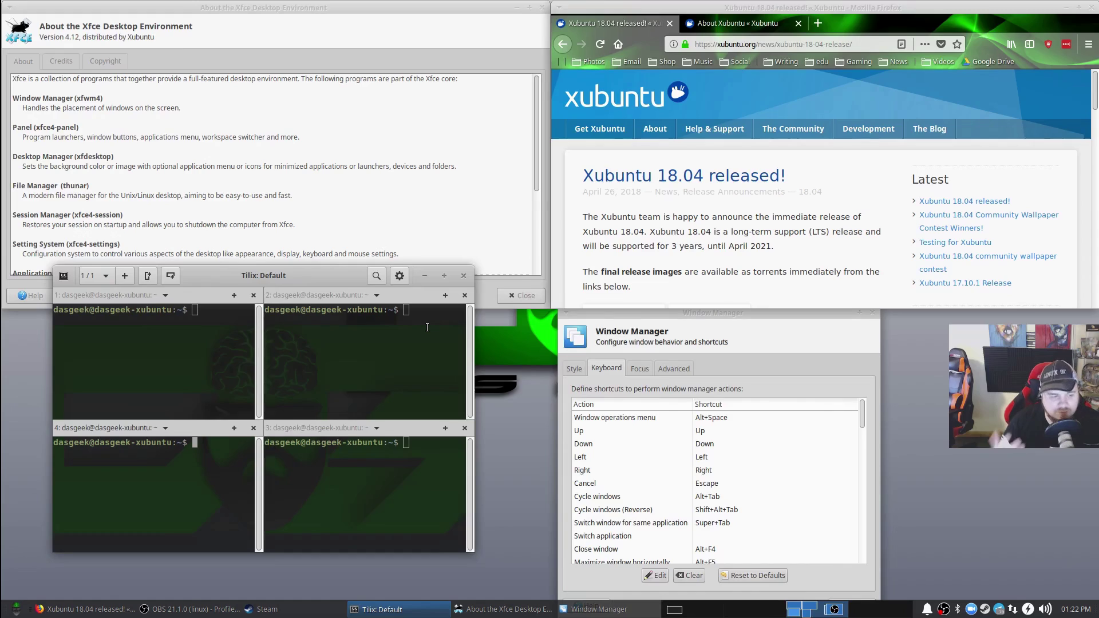